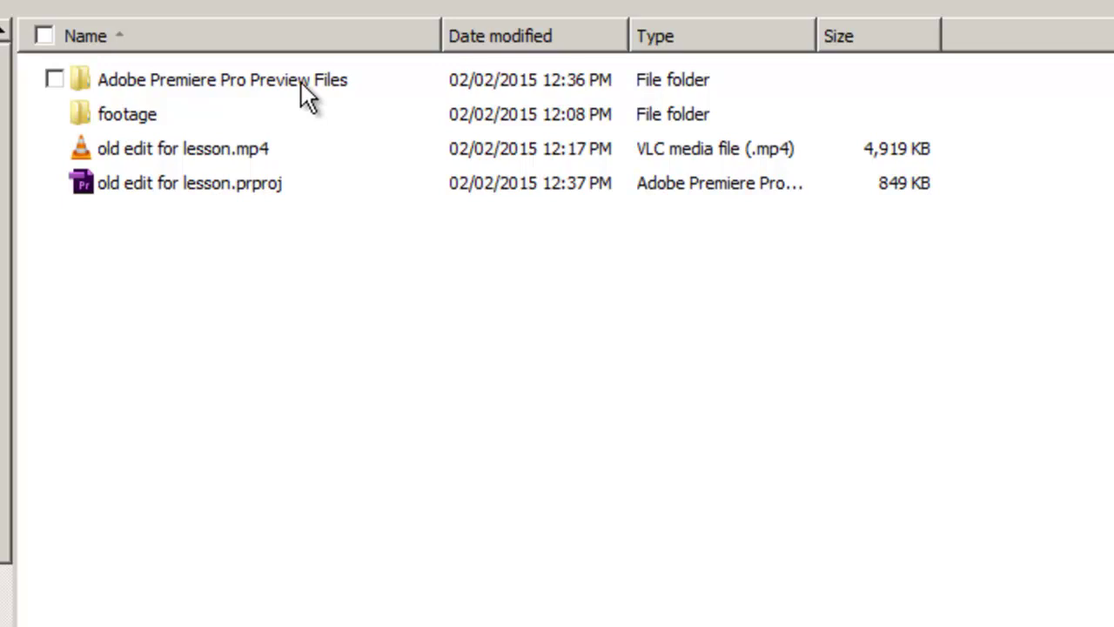
Examine how the lesson_premiere pro cs6_OLD EDIT folder on Grade11 (H:) is organised, including its footage folder, project file and exported video.
{"action": "double_click", "coordinate": [97, 115]}
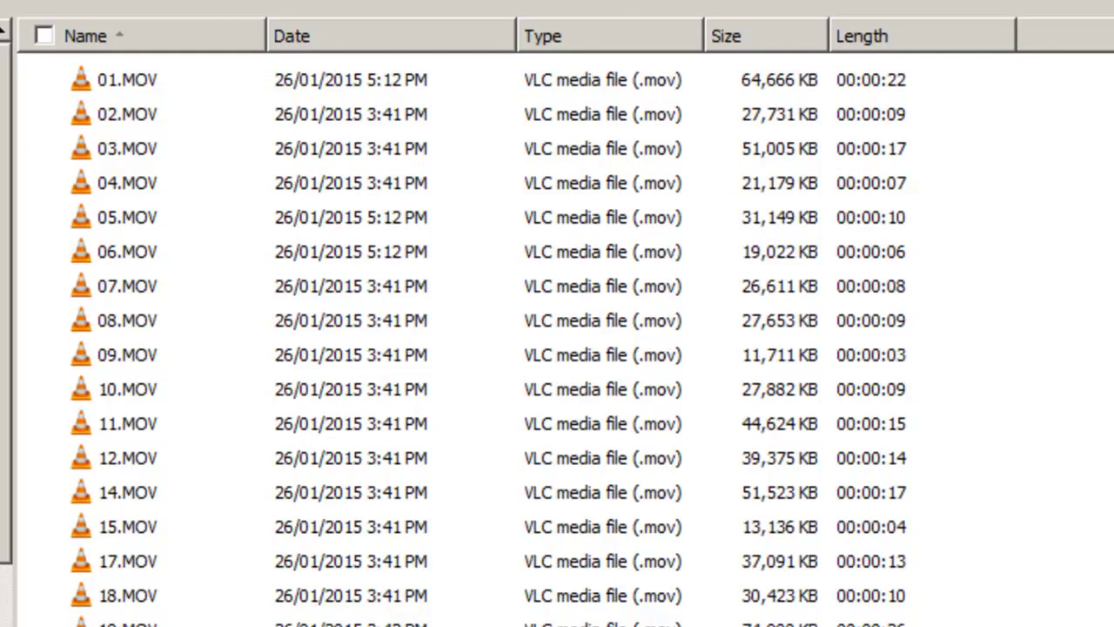
{"action": "key", "text": "alt+Left"}
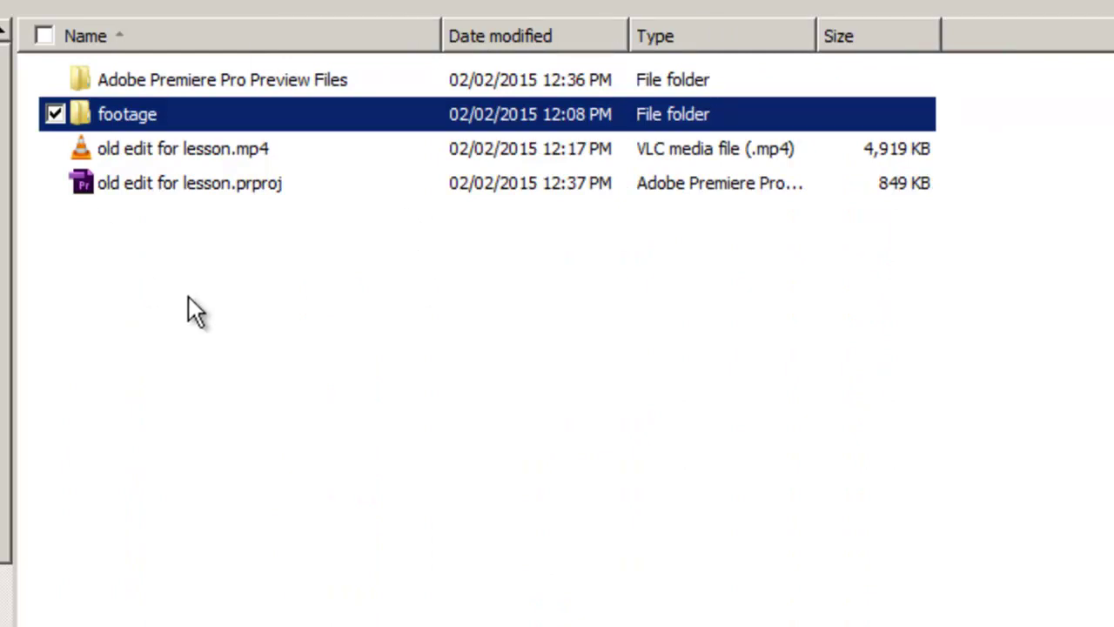
{"action": "left_click", "coordinate": [151, 182]}
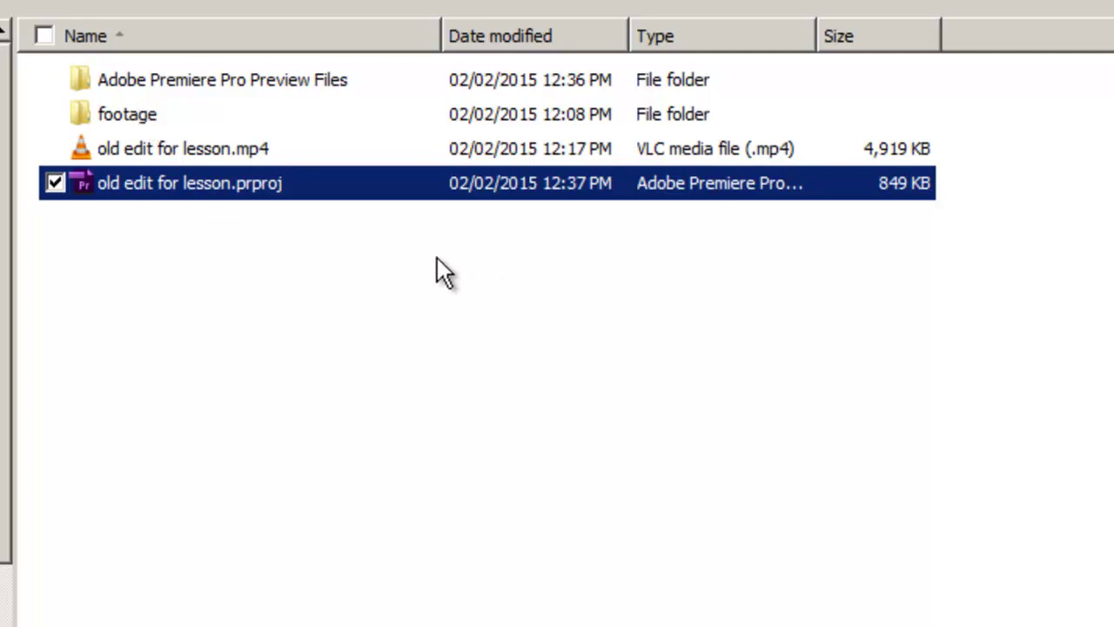
{"action": "left_click", "coordinate": [694, 148]}
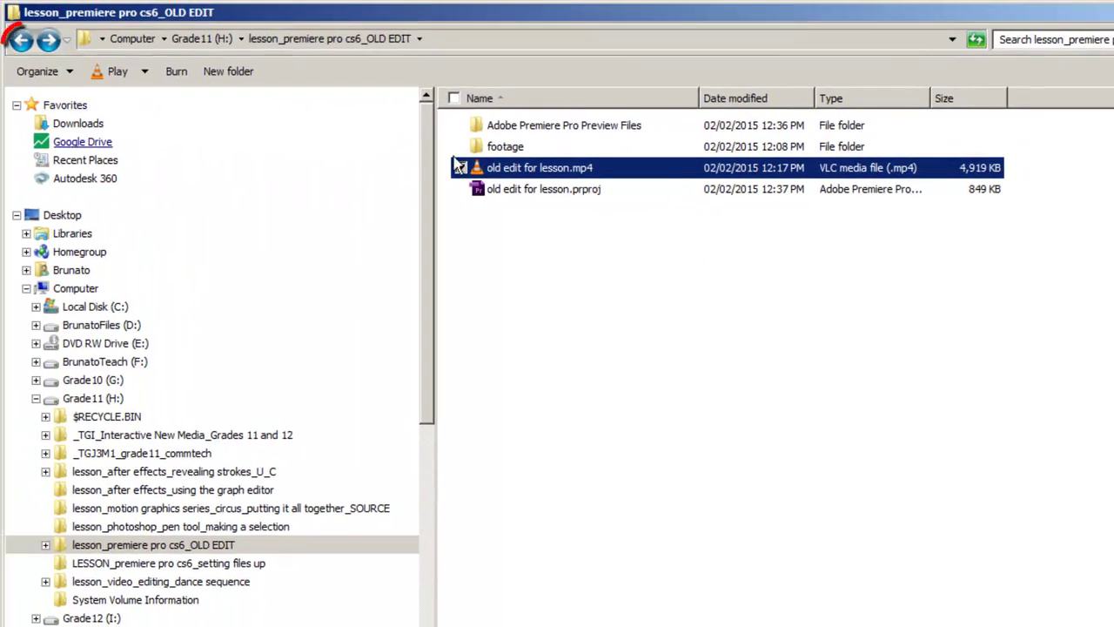
{"action": "left_click", "coordinate": [22, 39]}
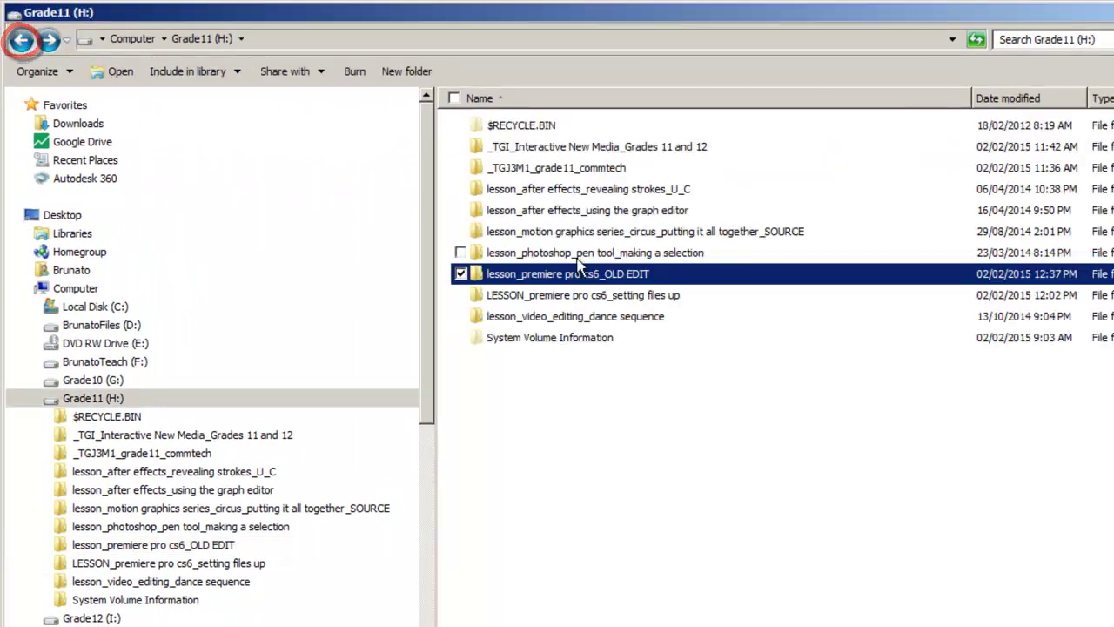
{"action": "mouse_move", "coordinate": [566, 275]}
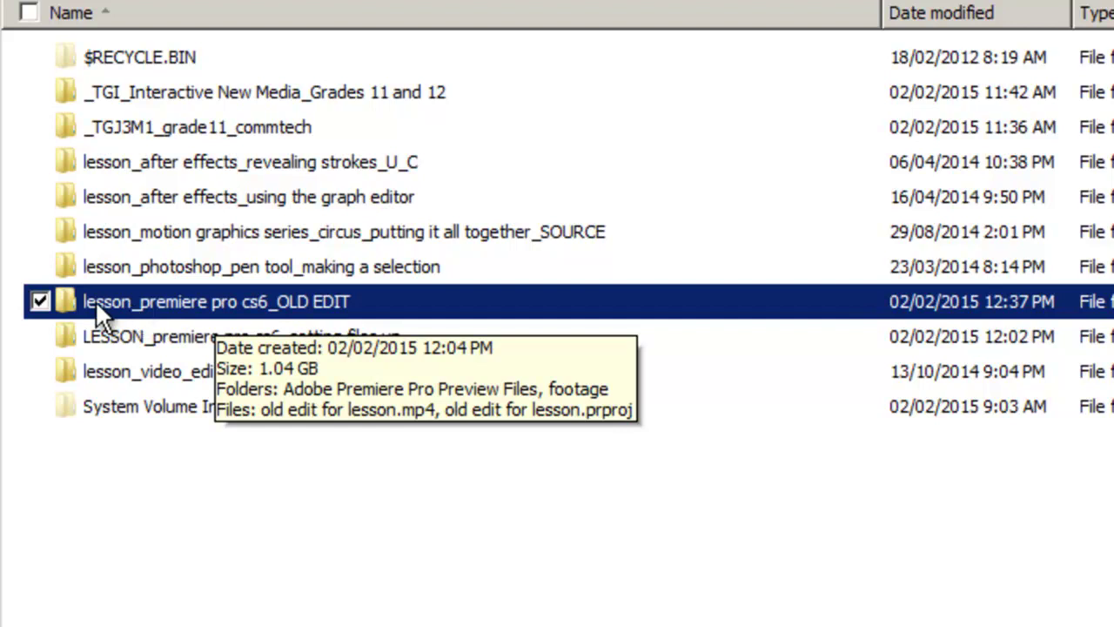
{"action": "double_click", "coordinate": [154, 302]}
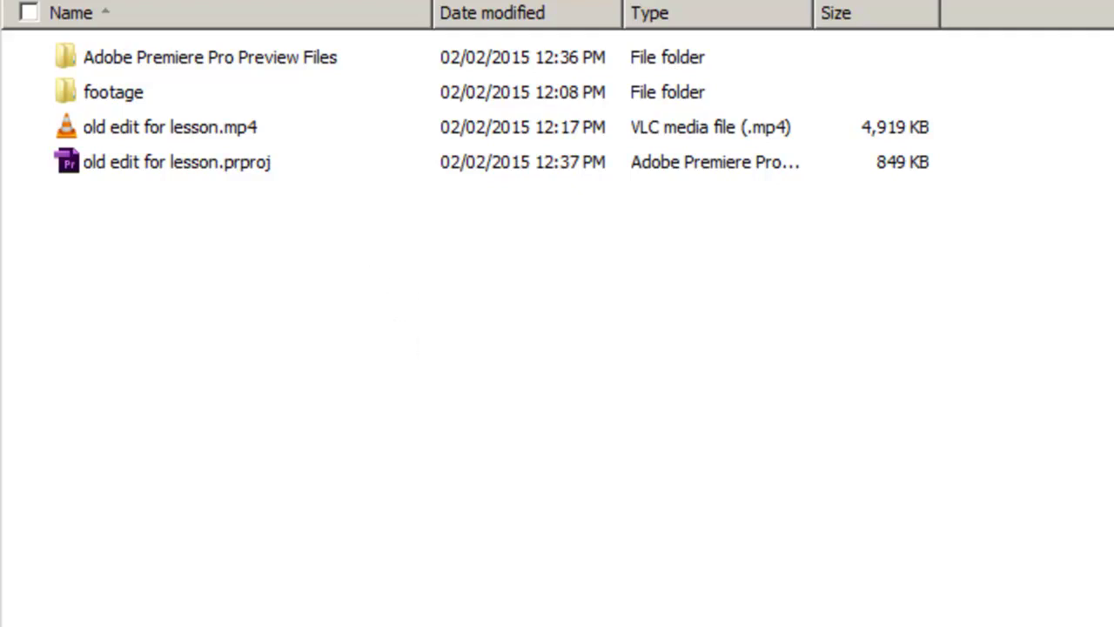
{"action": "key", "text": "BackSpace"}
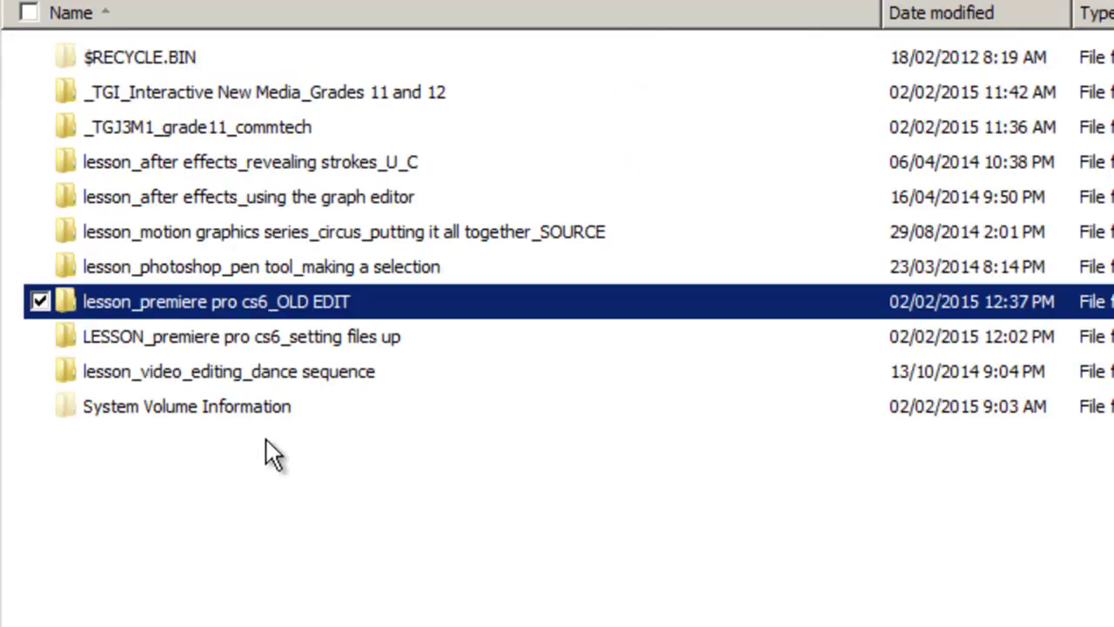
Open the LESSON_premiere pro cs6_setting files up folder on the Grade11 (H:) drive.
{"action": "left_click", "coordinate": [224, 339]}
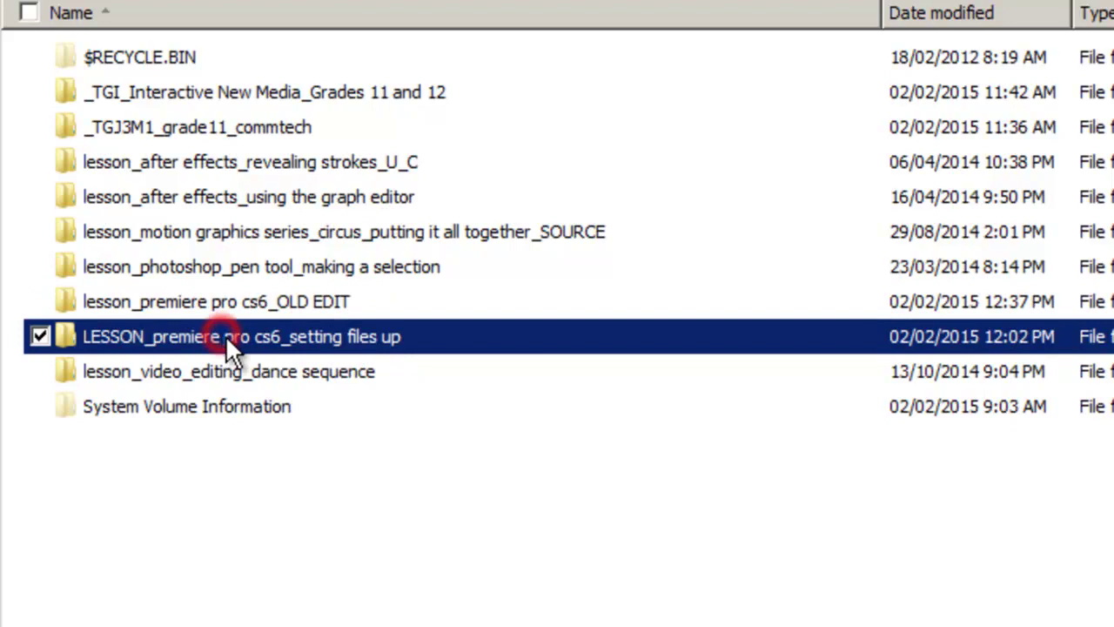
{"action": "double_click", "coordinate": [309, 339]}
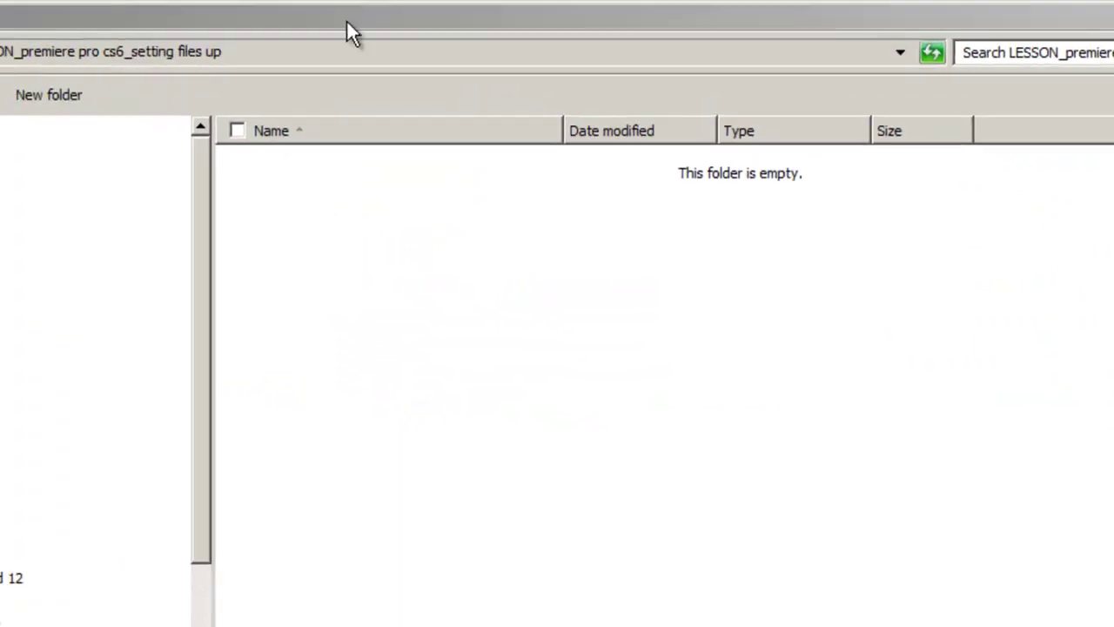
{"action": "left_click", "coordinate": [346, 23]}
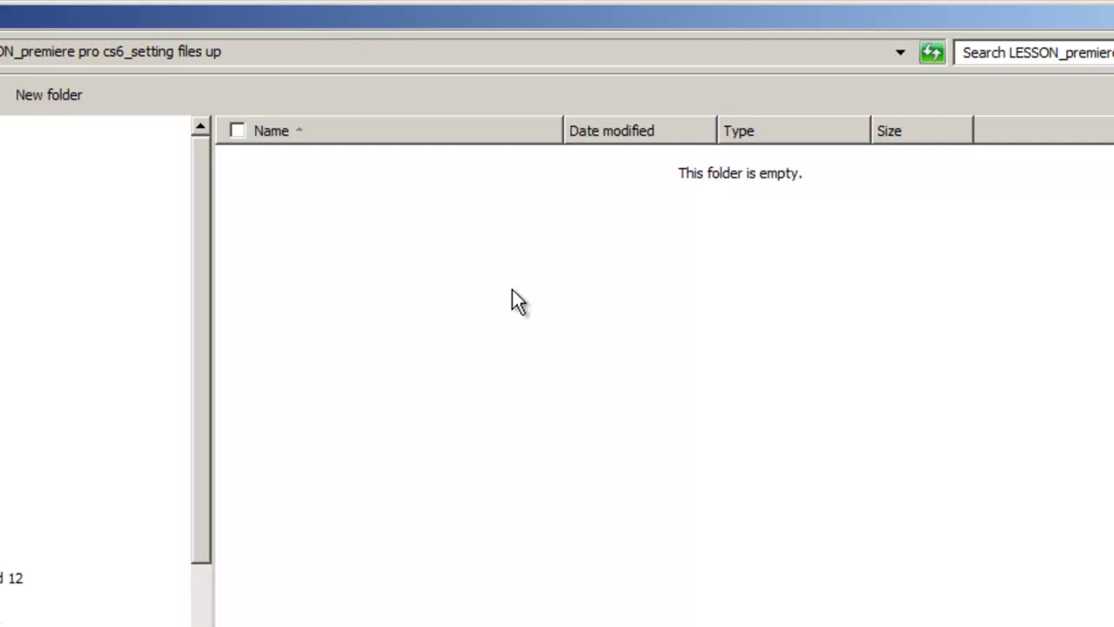
Create a folder named footage inside the lesson folder and check its contents.
{"action": "right_click", "coordinate": [331, 281]}
{"action": "mouse_move", "coordinate": [517, 562]}
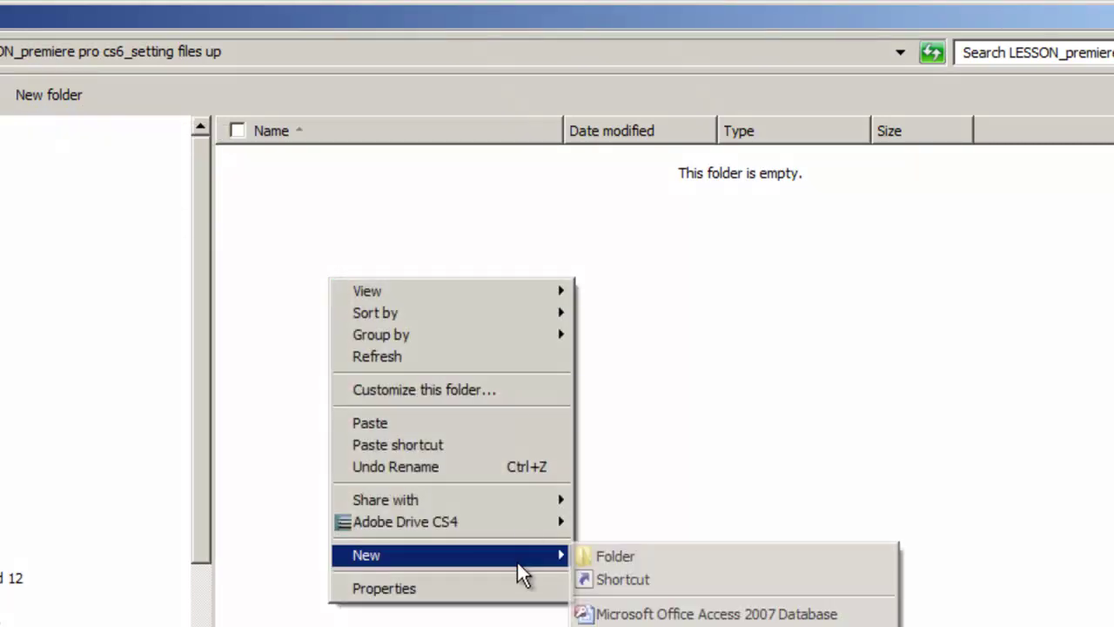
{"action": "left_click", "coordinate": [658, 559]}
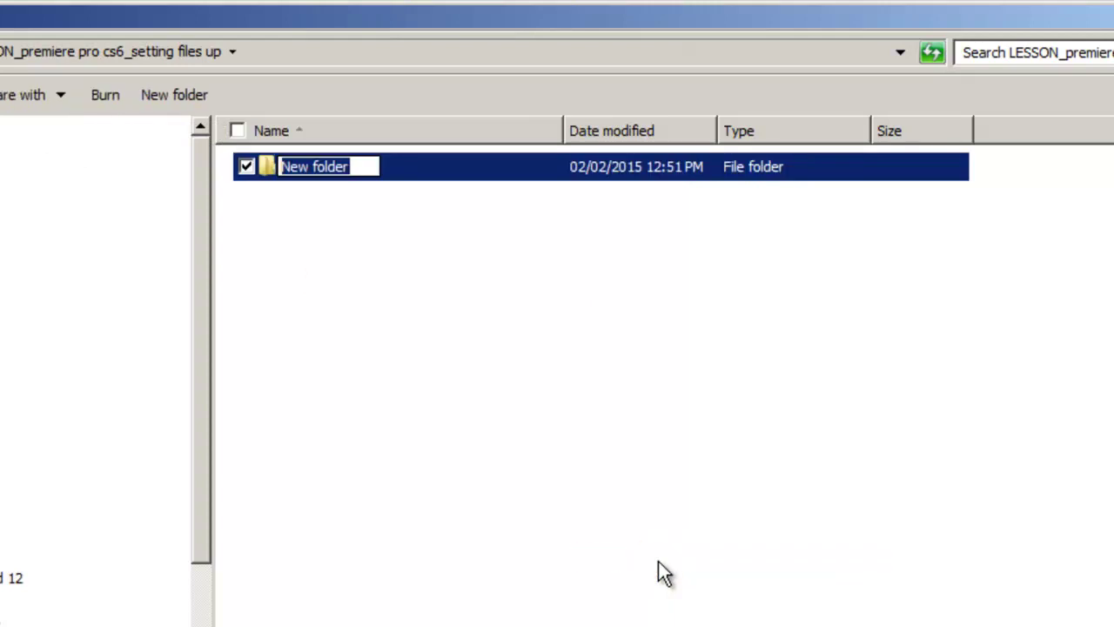
{"action": "type", "text": "footage"}
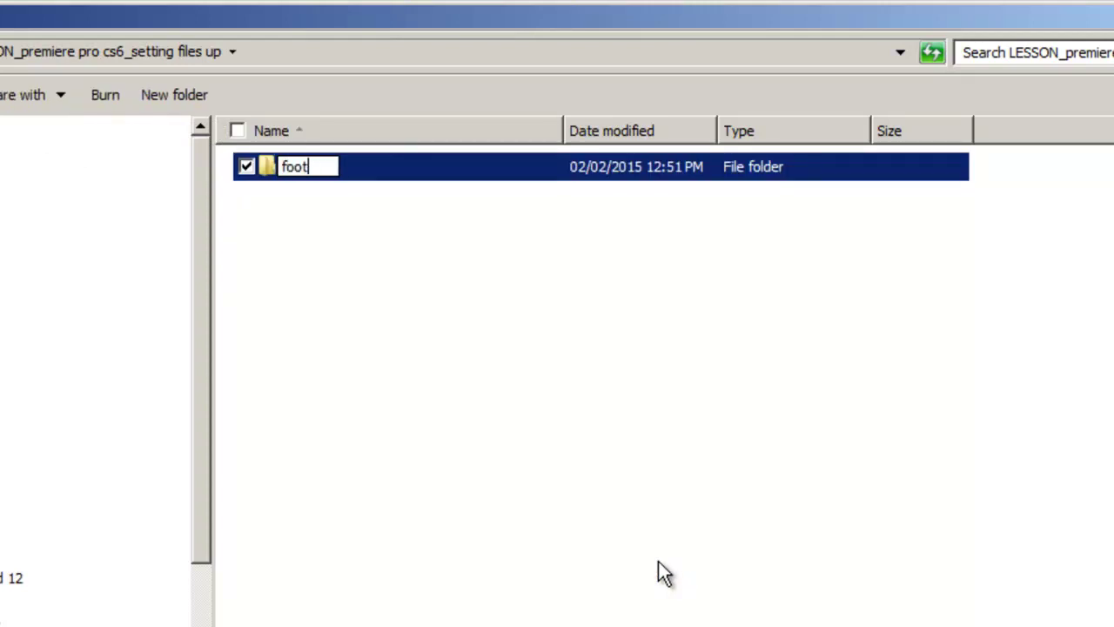
{"action": "key", "text": "Return"}
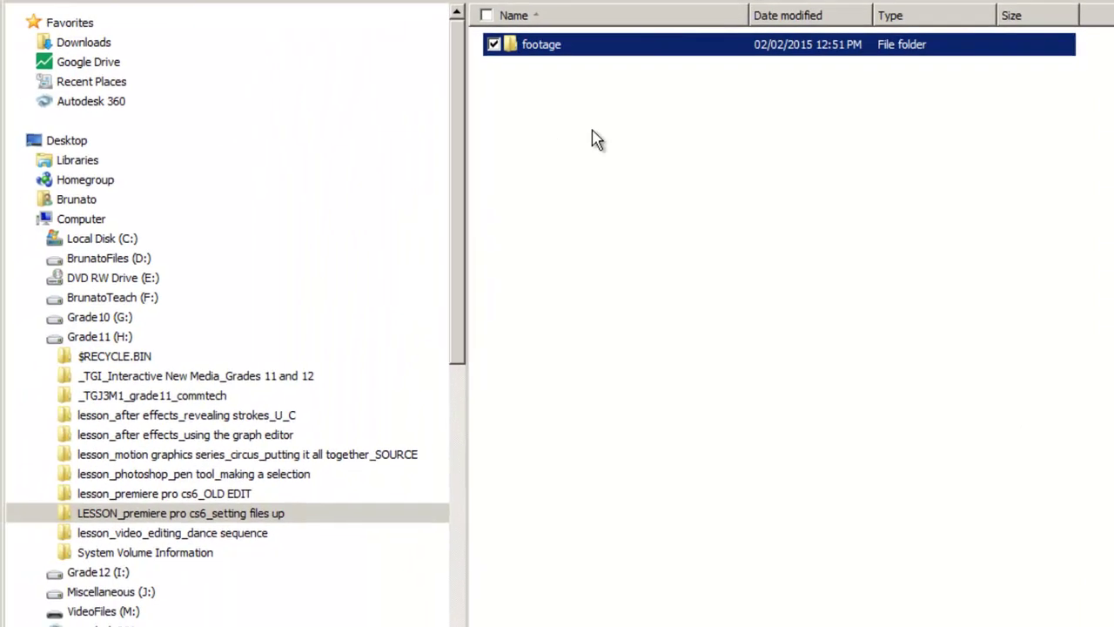
{"action": "double_click", "coordinate": [537, 50]}
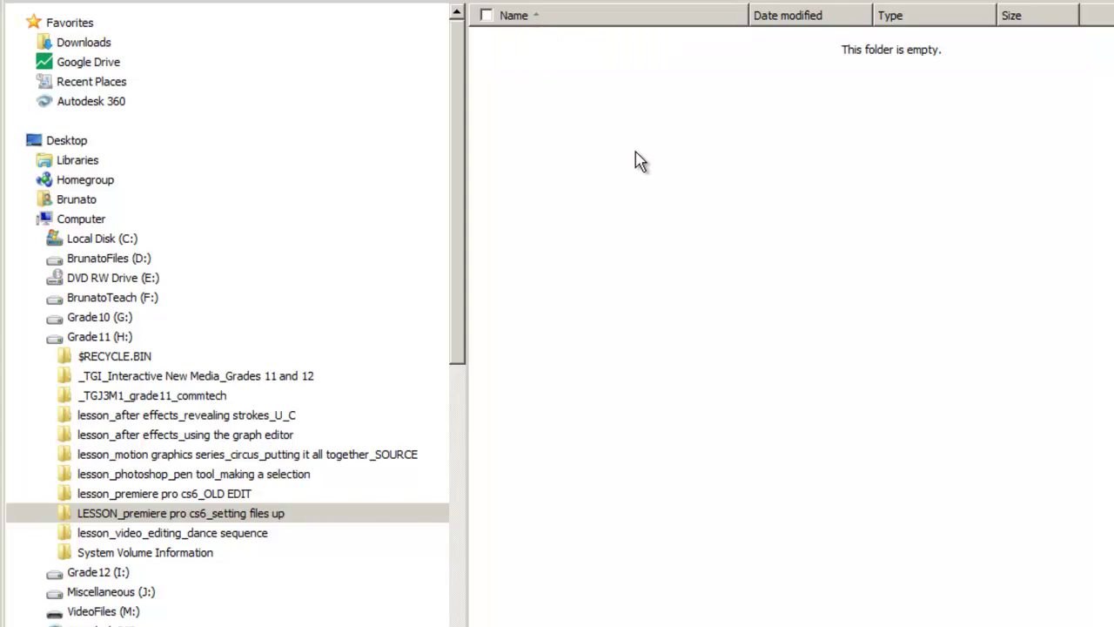
{"action": "key", "text": "BackSpace"}
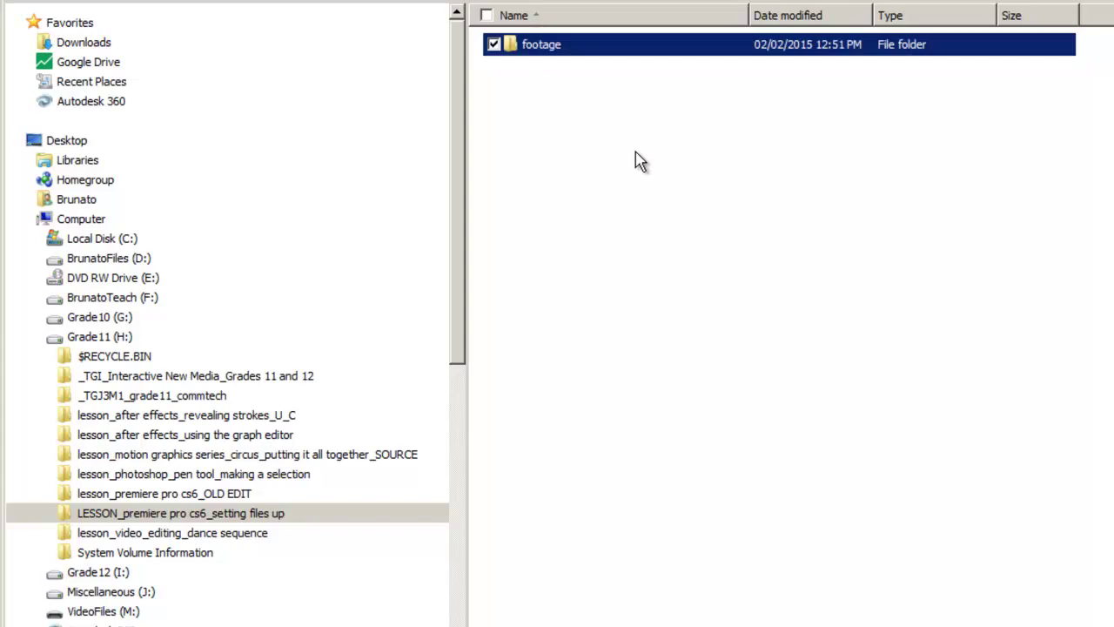
Move the clips 01.MOV to 10.MOV from VideoFiles (M:) into the footage folder of LESSON_premiere pro cs6_setting files up.
{"action": "left_click", "coordinate": [103, 612]}
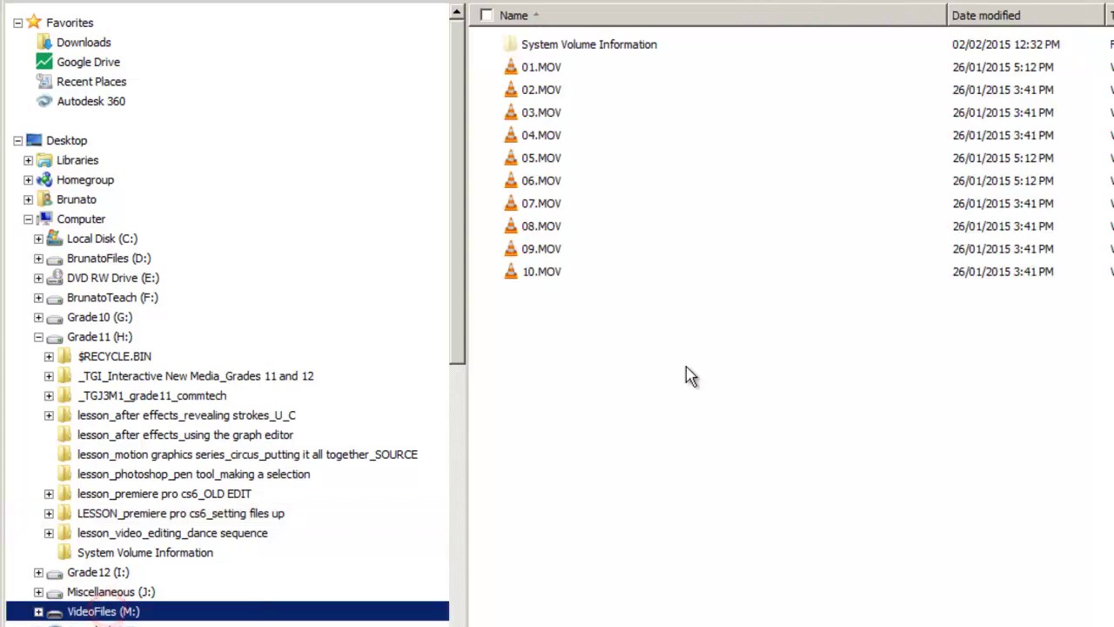
{"action": "left_click_drag", "start_coordinate": [611, 318], "coordinate": [515, 71]}
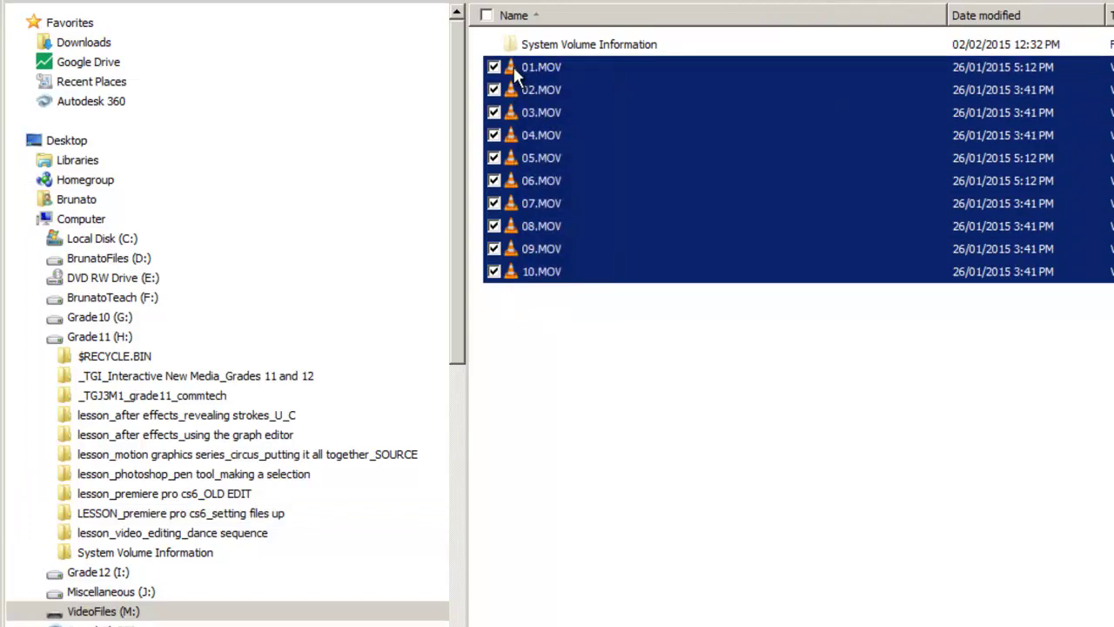
{"action": "right_click", "coordinate": [539, 139]}
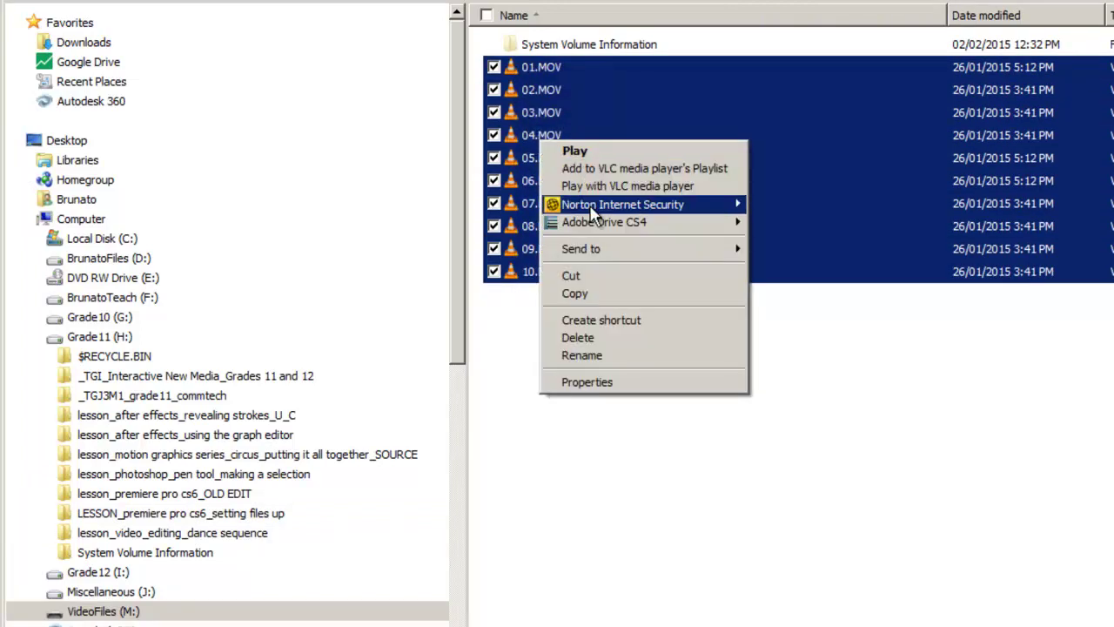
{"action": "left_click", "coordinate": [595, 275]}
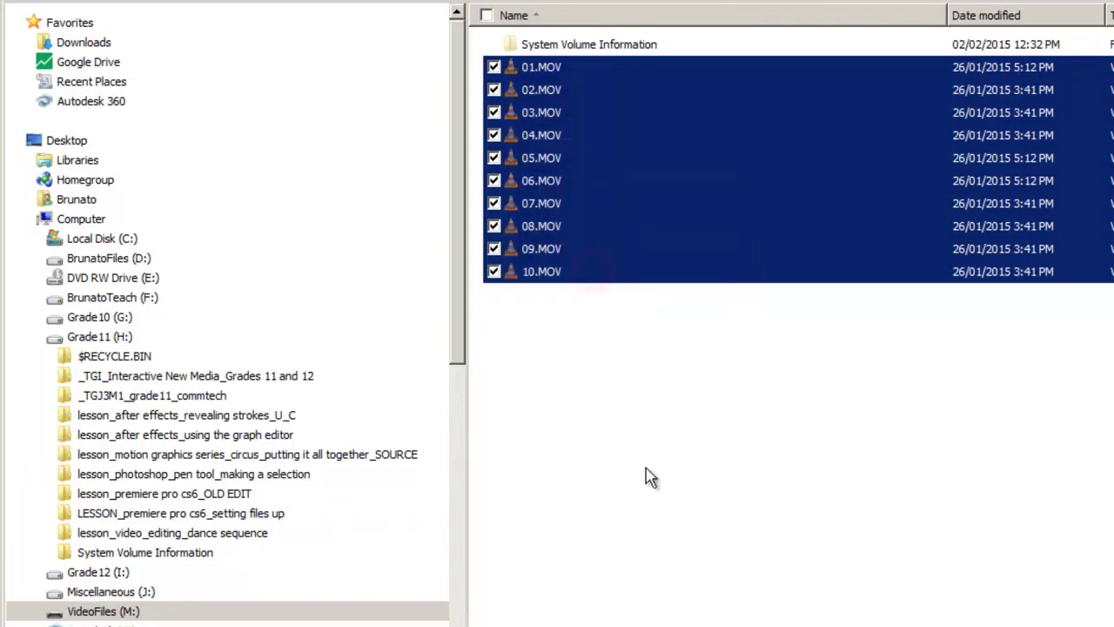
{"action": "left_click", "coordinate": [213, 513]}
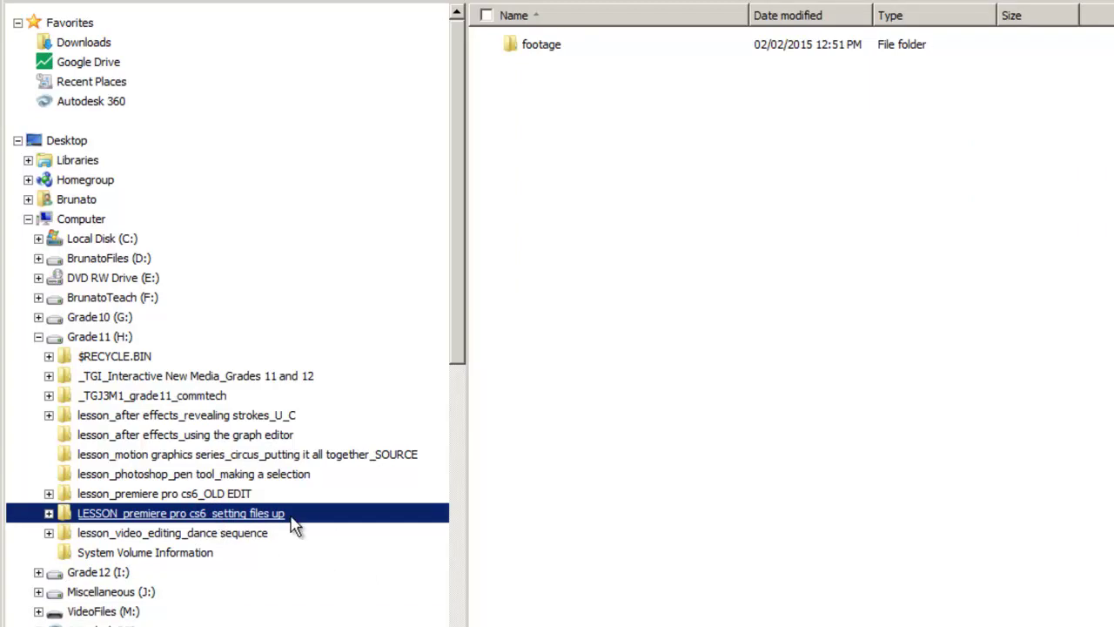
{"action": "left_click", "coordinate": [536, 47]}
{"action": "right_click", "coordinate": [591, 115]}
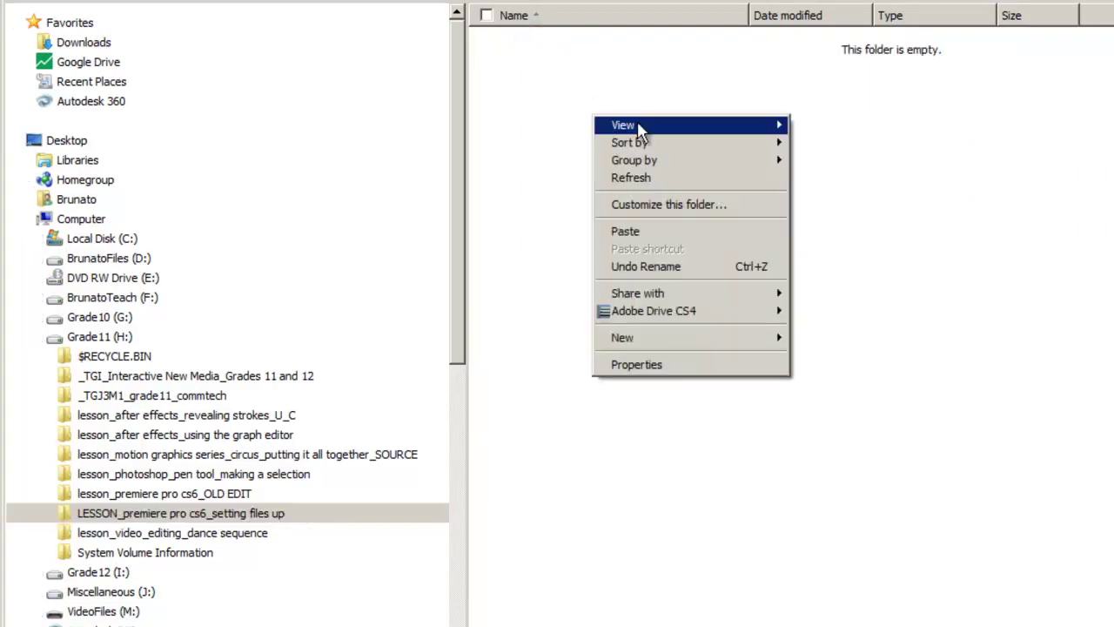
{"action": "left_click", "coordinate": [659, 231]}
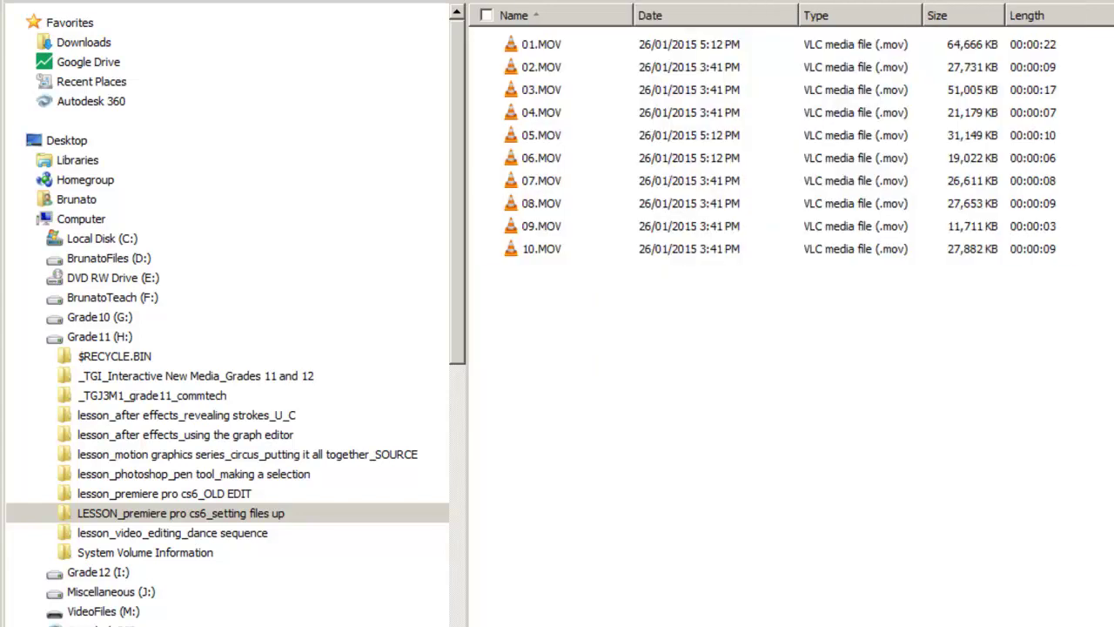
{"action": "key", "text": "alt+Left"}
{"action": "left_click", "coordinate": [616, 145]}
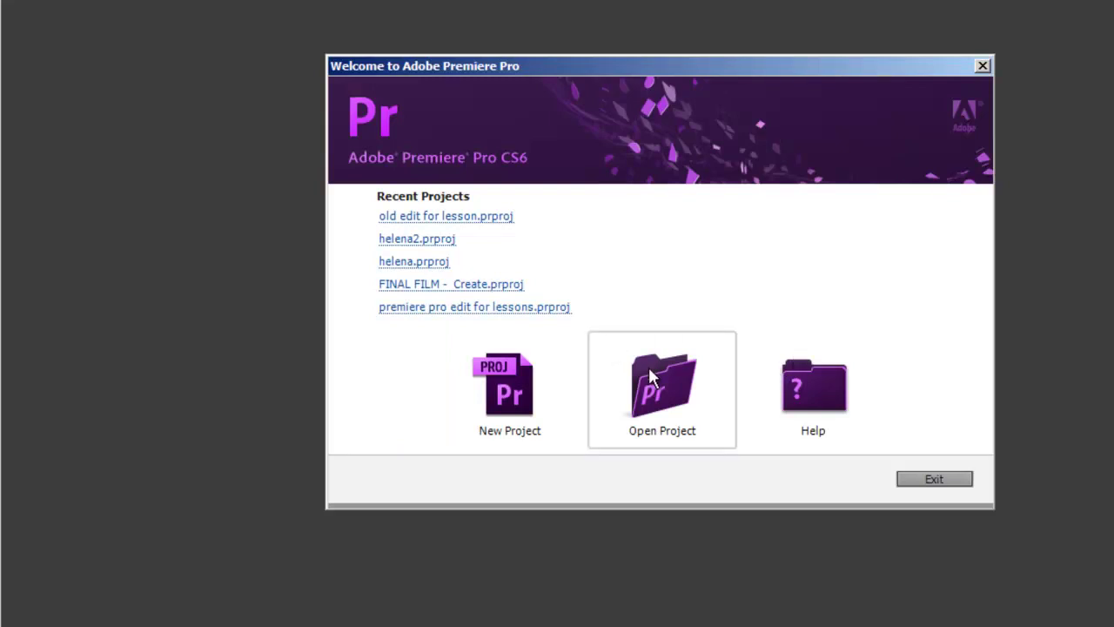
In Adobe Premiere Pro, start a new project and set its location to H:\LESSON_premiere pro cs6_setting files up.
{"action": "left_click", "coordinate": [510, 388]}
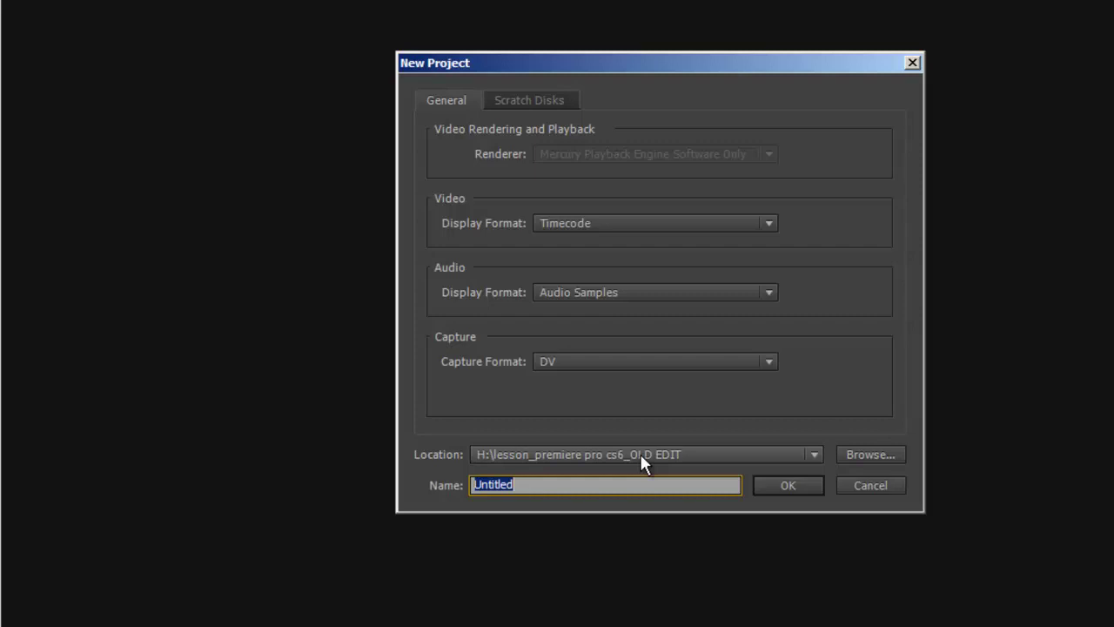
{"action": "left_click", "coordinate": [882, 454]}
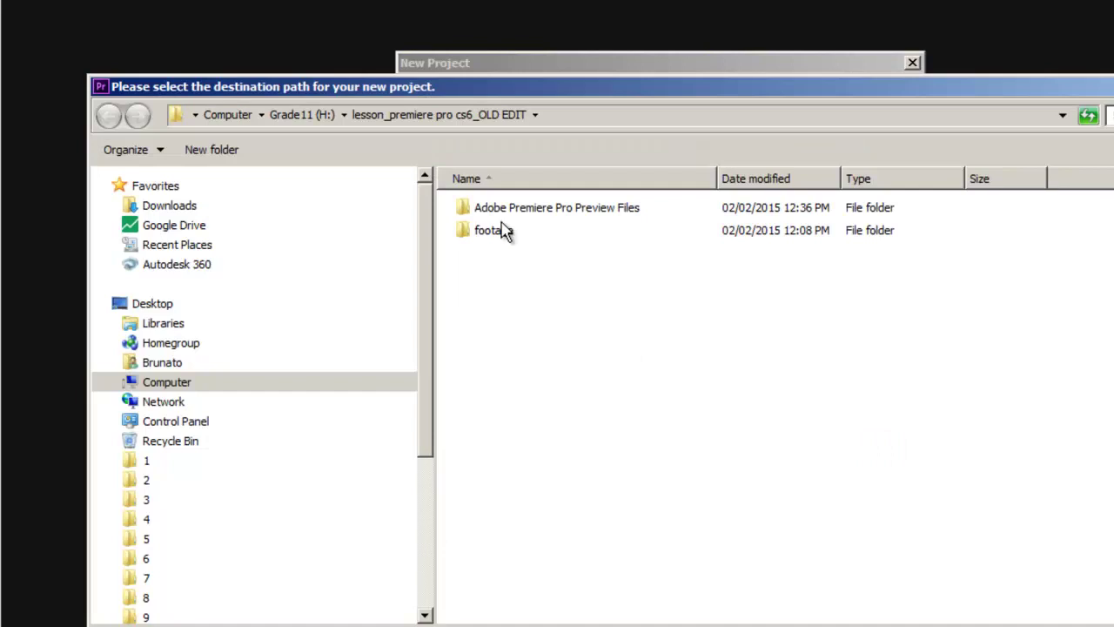
{"action": "left_click", "coordinate": [301, 114]}
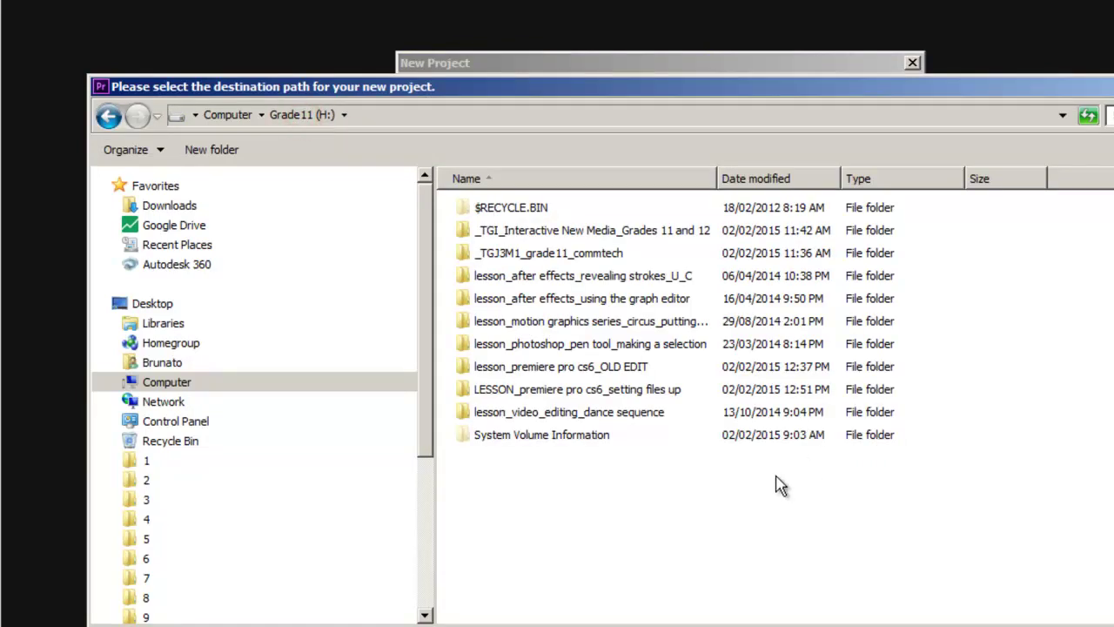
{"action": "left_click", "coordinate": [550, 397]}
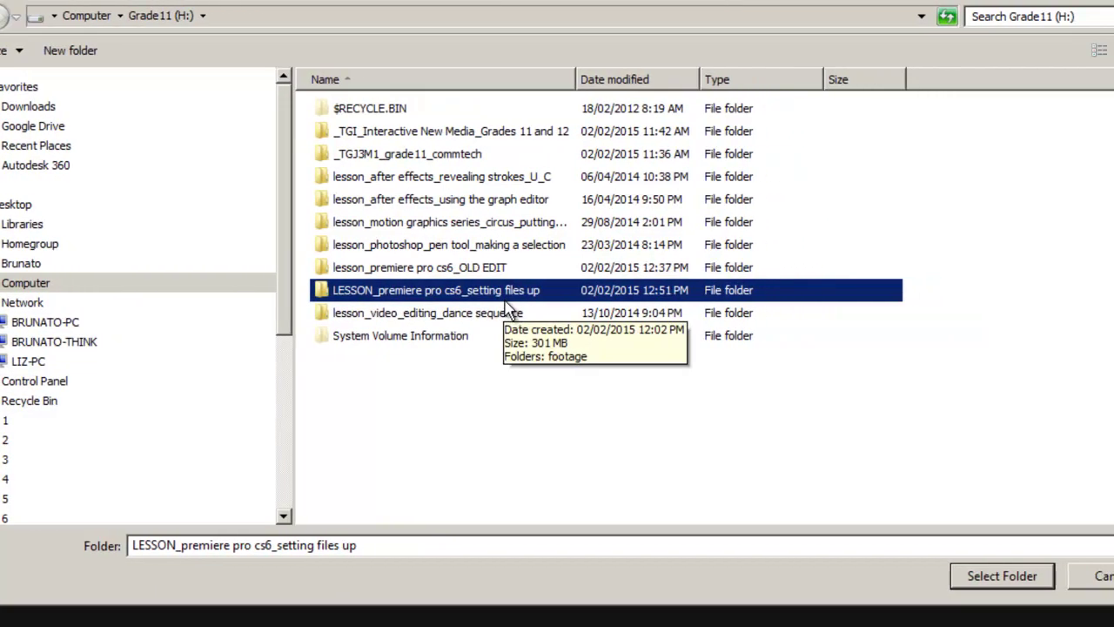
{"action": "double_click", "coordinate": [407, 294]}
{"action": "left_click", "coordinate": [298, 108]}
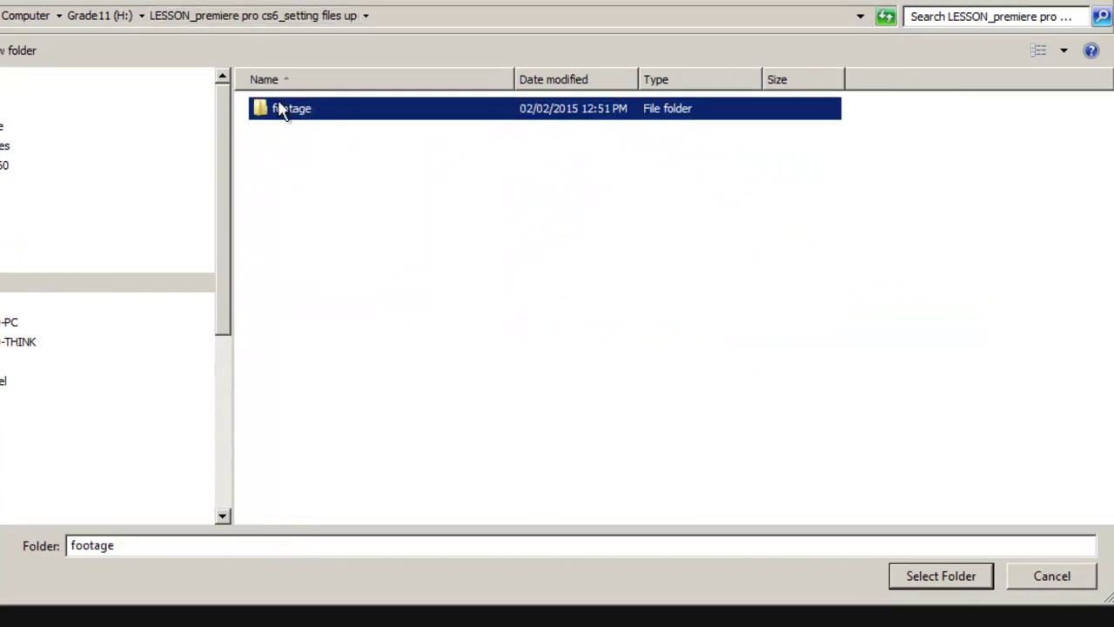
{"action": "left_click", "coordinate": [94, 16]}
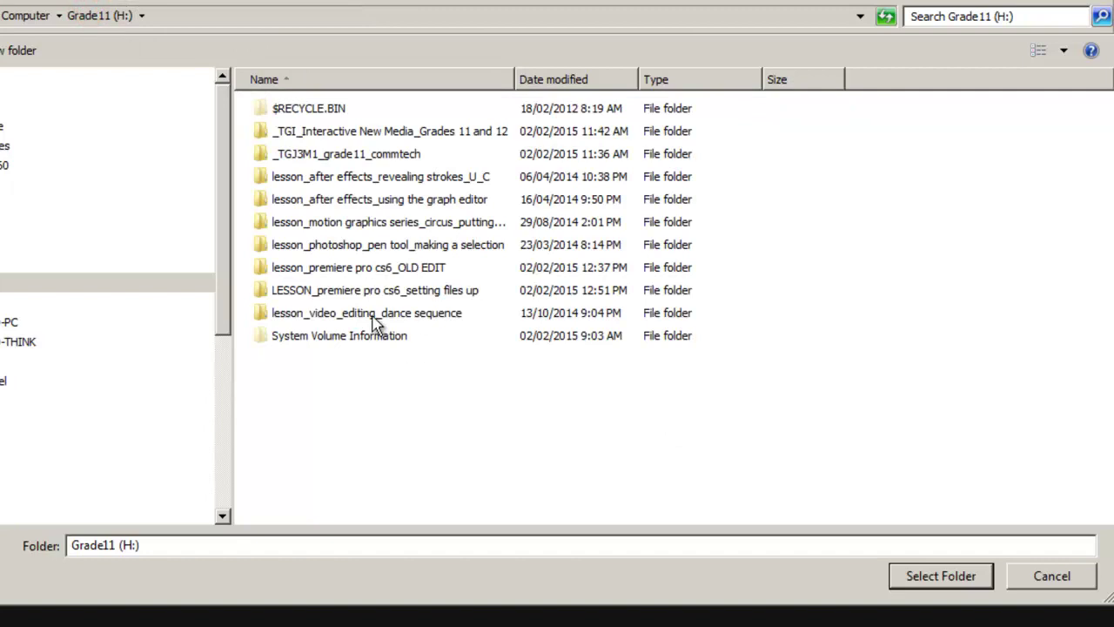
{"action": "left_click", "coordinate": [361, 291]}
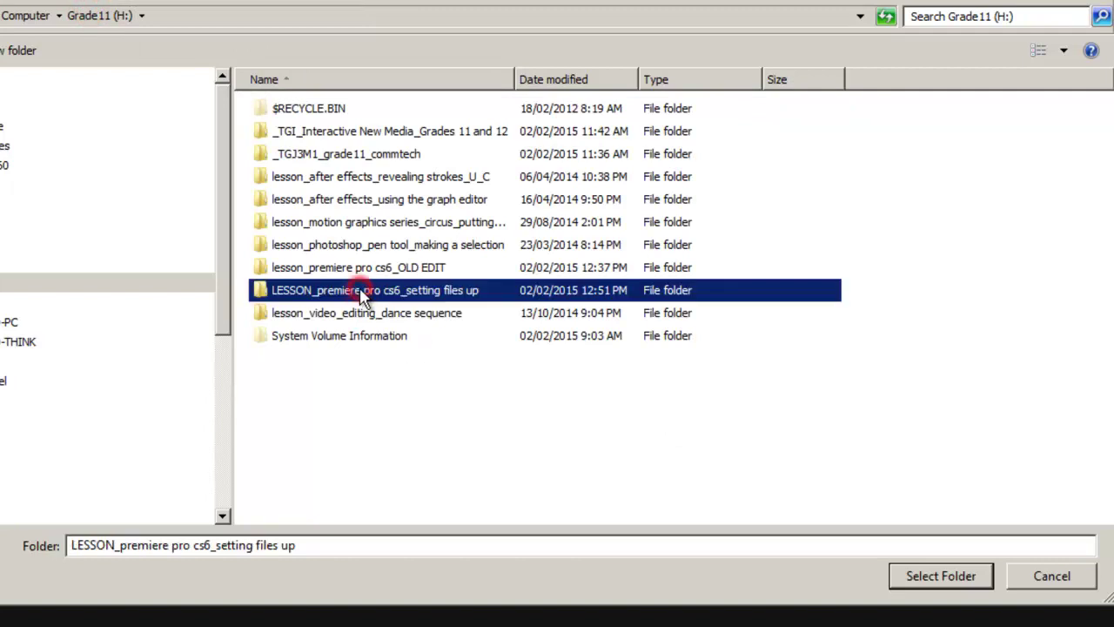
{"action": "left_click", "coordinate": [949, 576]}
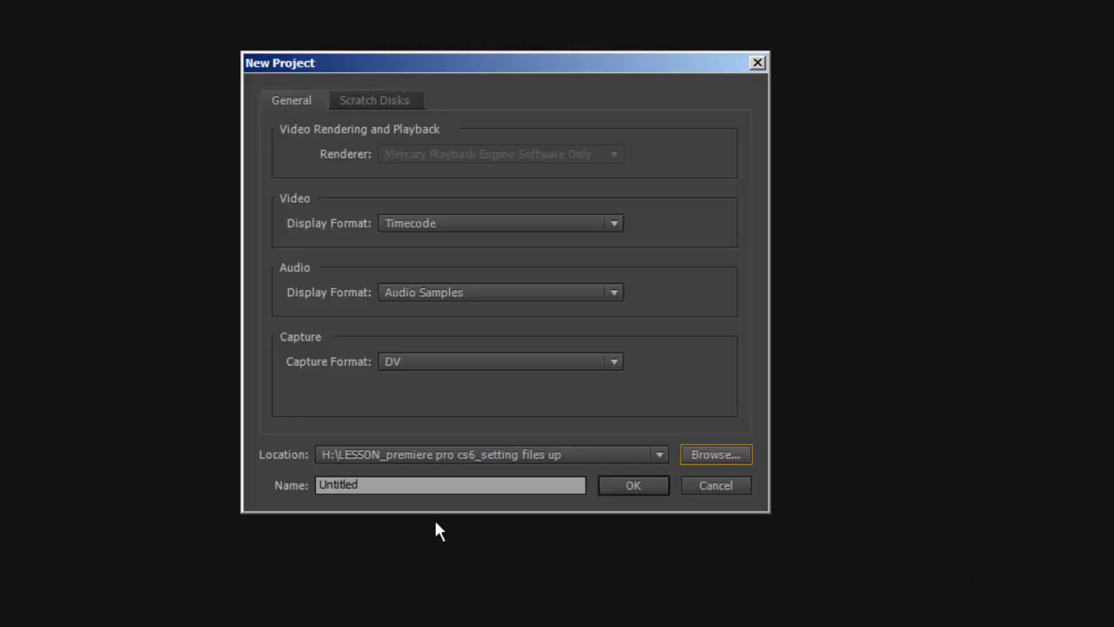
Name the new project lesson_premiere pro cs6_setting files up.
{"action": "left_click", "coordinate": [392, 485]}
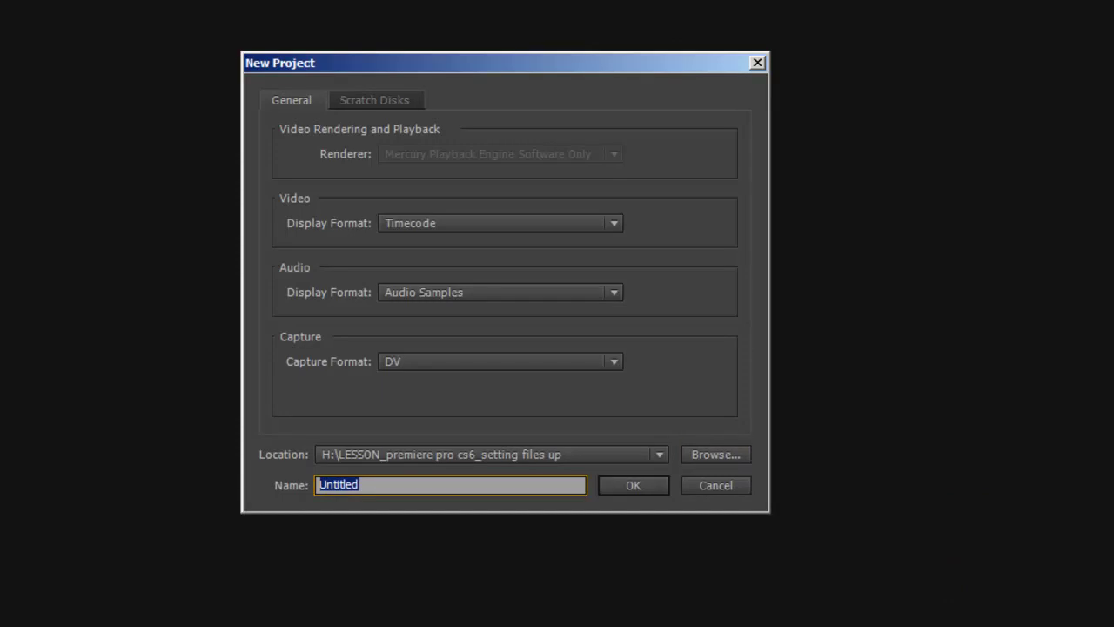
{"action": "key", "text": "ctrl+v"}
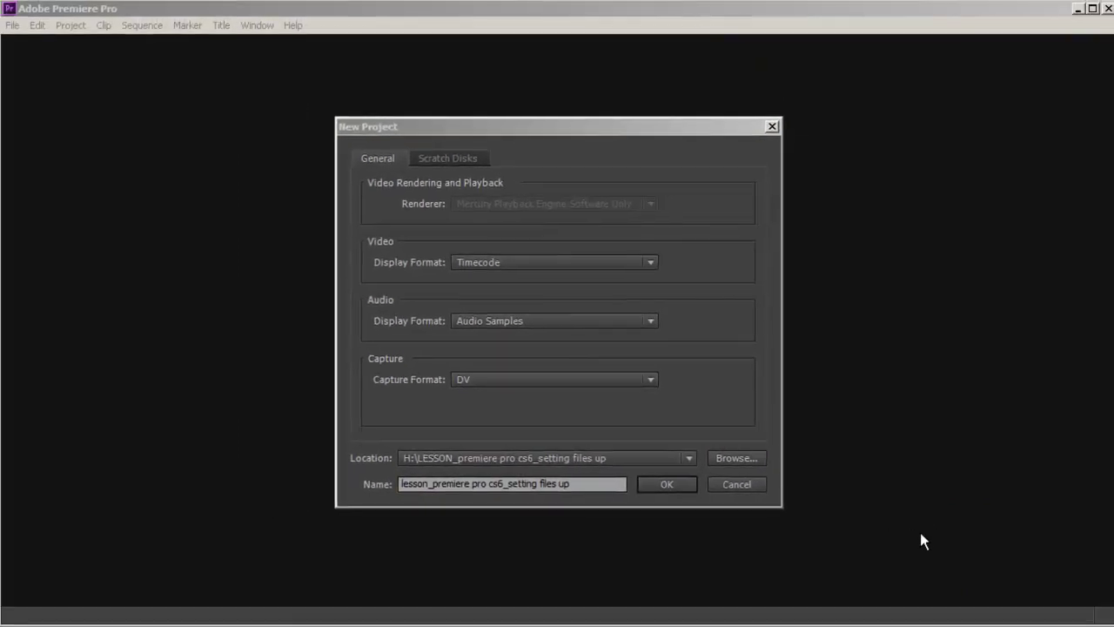
Create the project and add a sequence named lesson_managing files using the DSLR 1080p25 preset.
{"action": "left_click", "coordinate": [663, 484]}
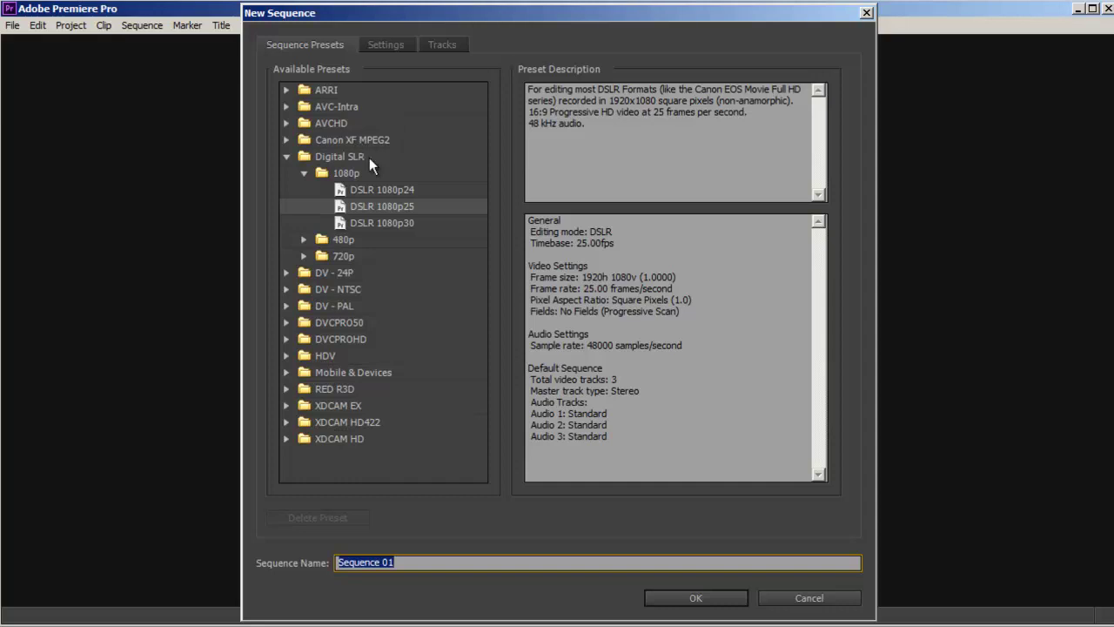
{"action": "left_click", "coordinate": [383, 222]}
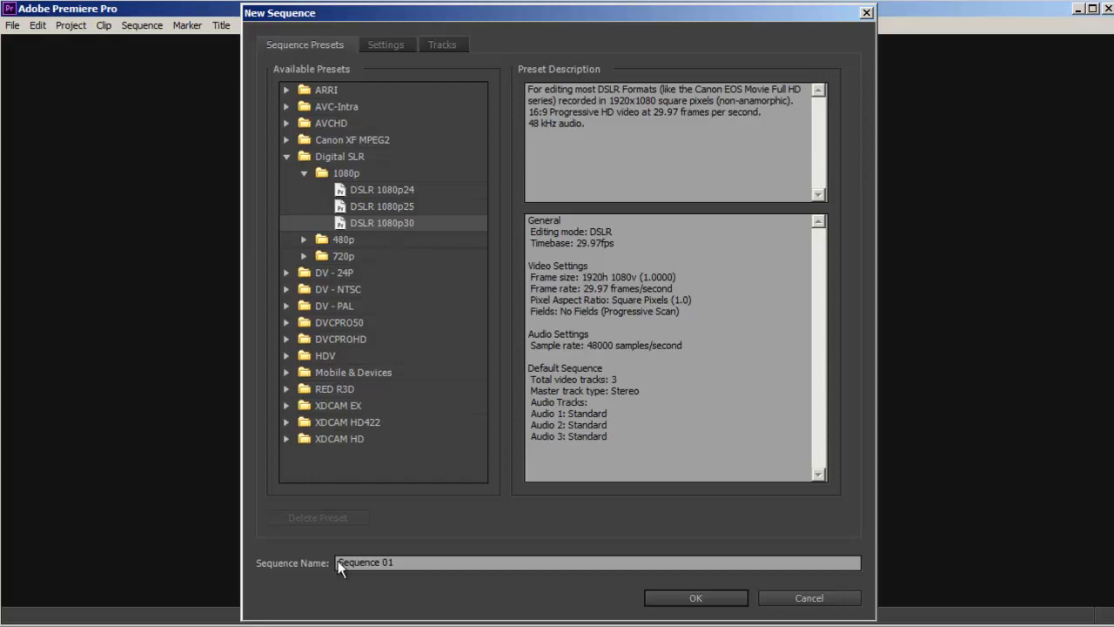
{"action": "key", "text": "Tab"}
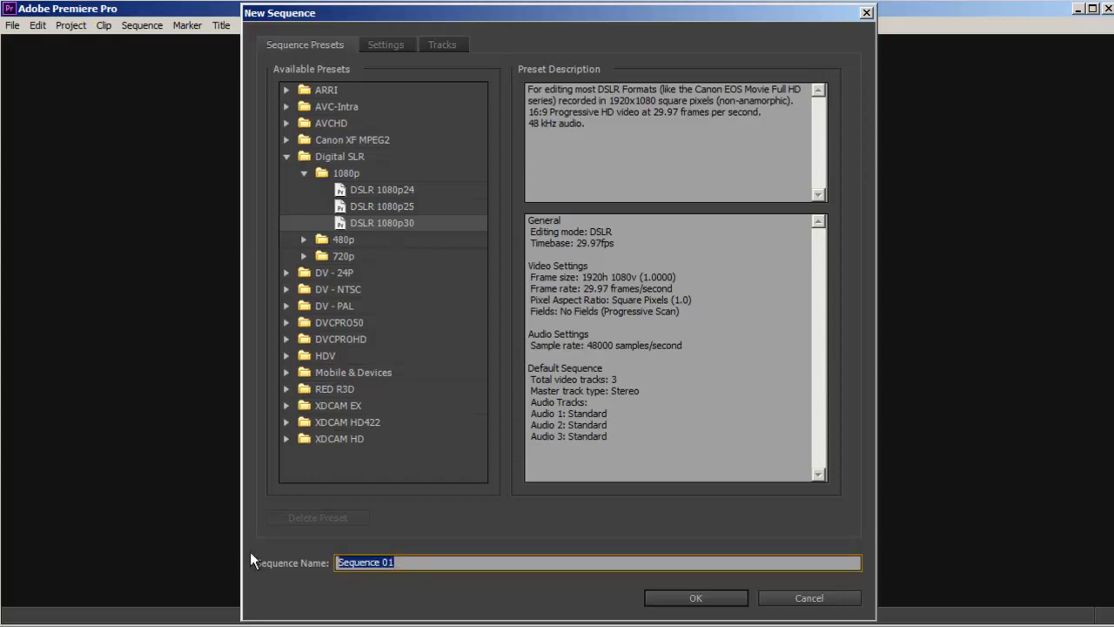
{"action": "key", "text": "ctrl+v"}
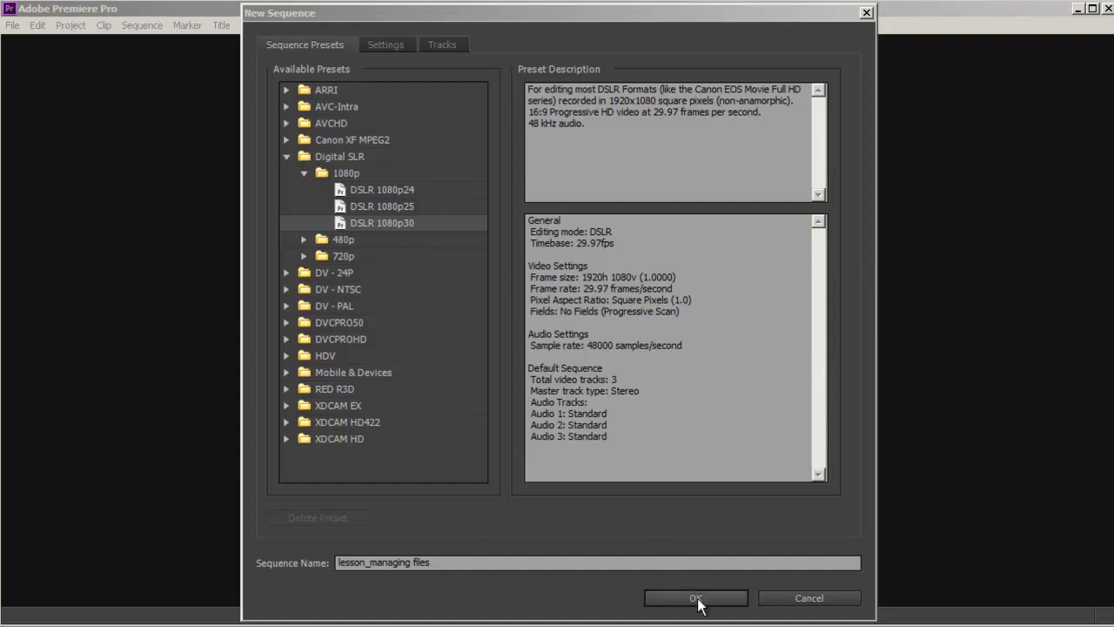
{"action": "left_click", "coordinate": [374, 206]}
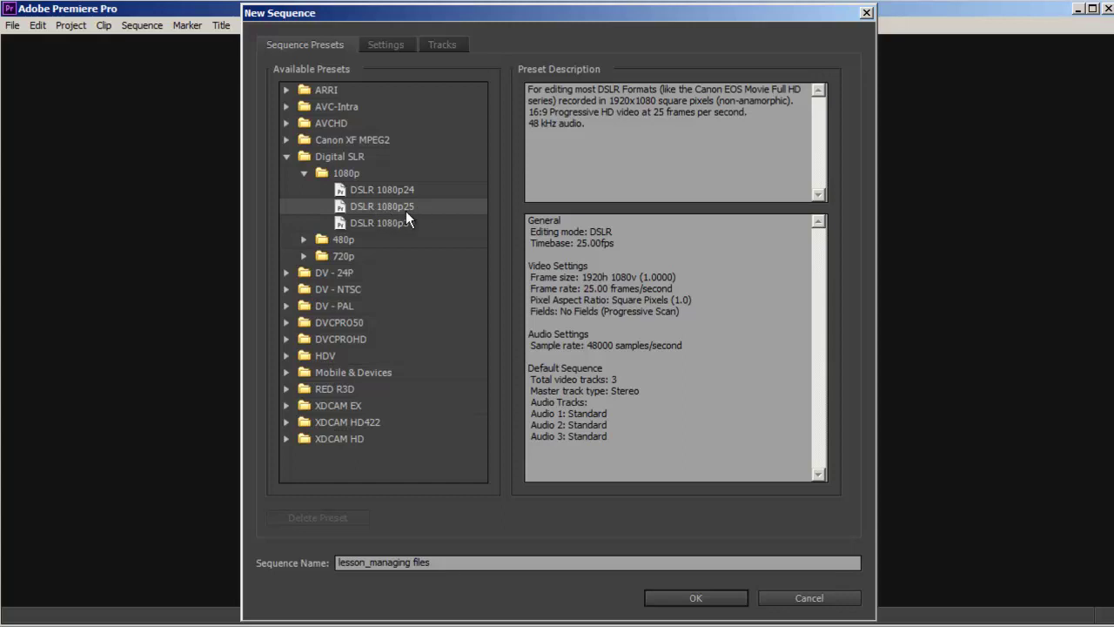
{"action": "left_click", "coordinate": [700, 599]}
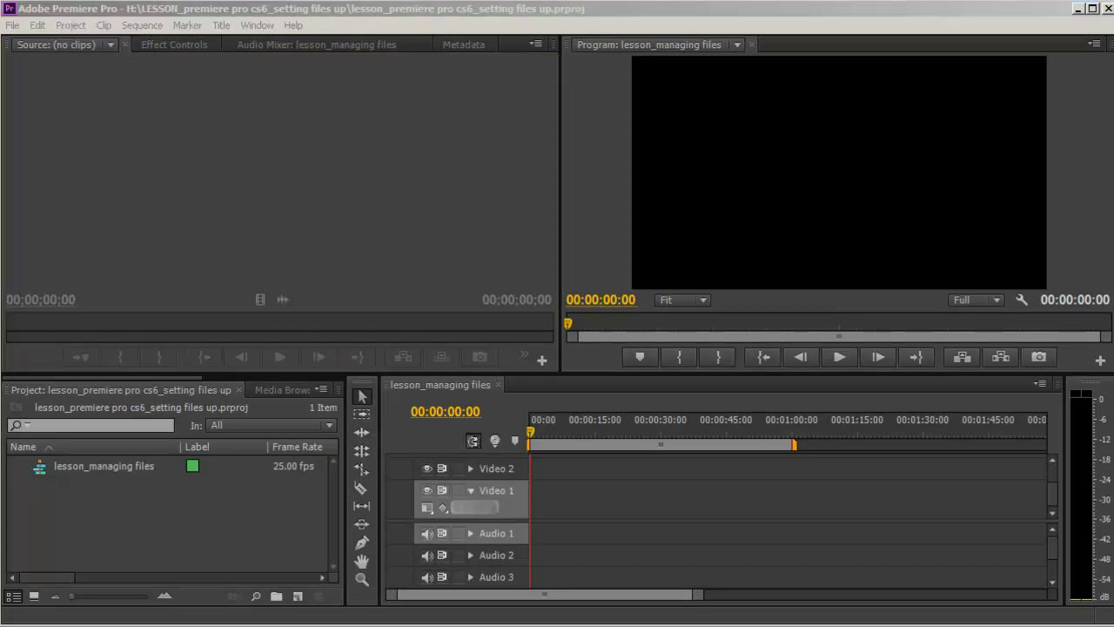
Check the lesson folder's contents in Windows Explorer, then return to Premiere Pro and make the Project and Timeline panels taller.
{"action": "key", "text": "alt+Tab"}
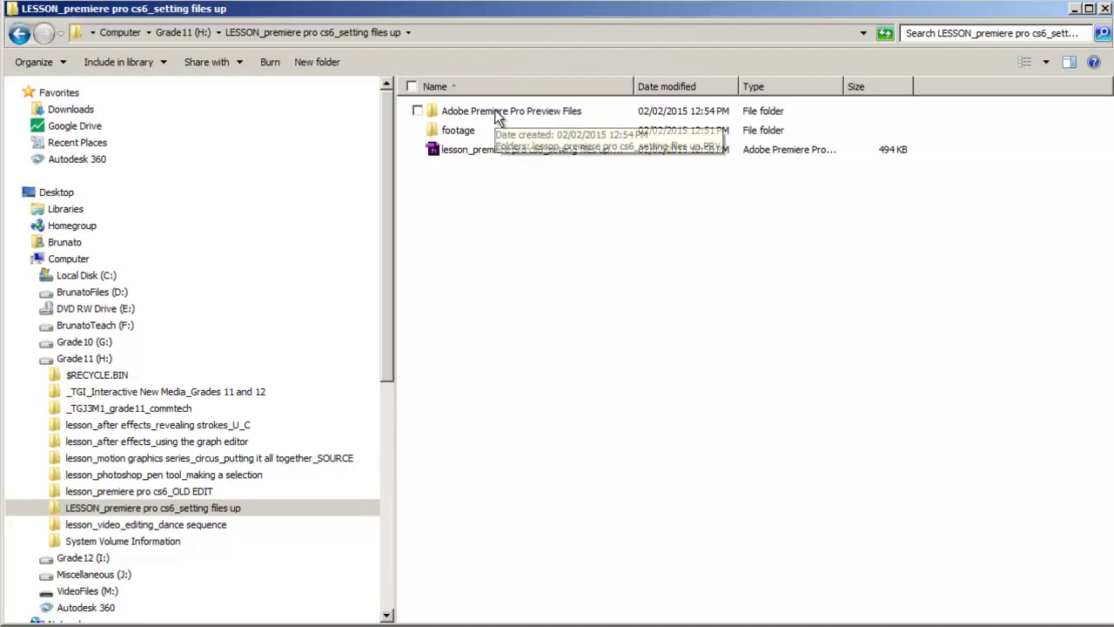
{"action": "key", "text": "alt+Tab"}
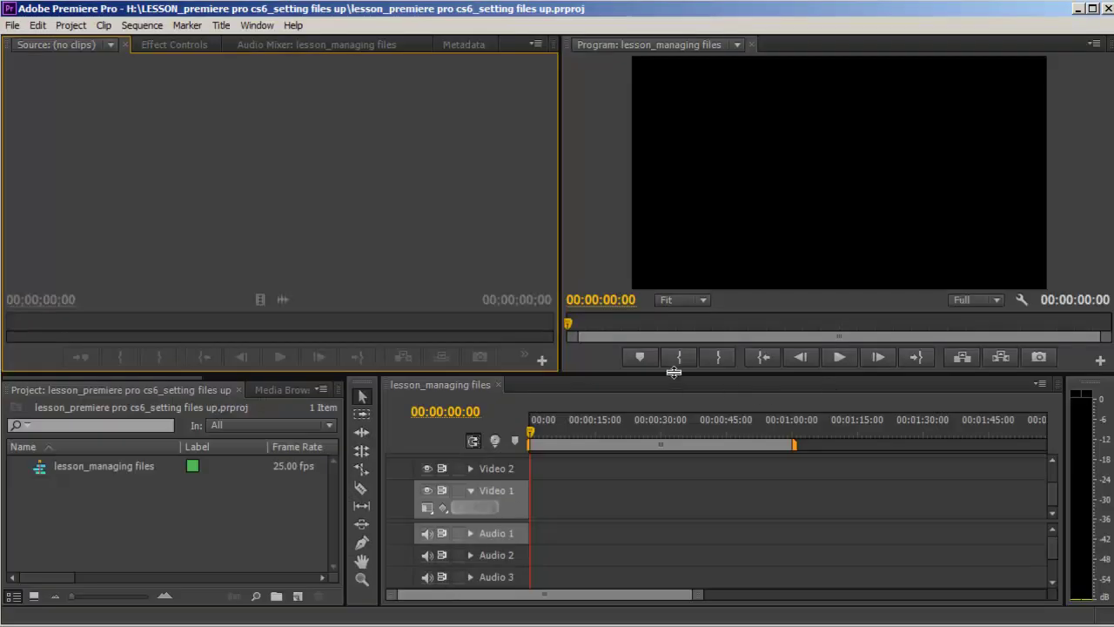
{"action": "left_click_drag", "start_coordinate": [673, 371], "coordinate": [678, 348]}
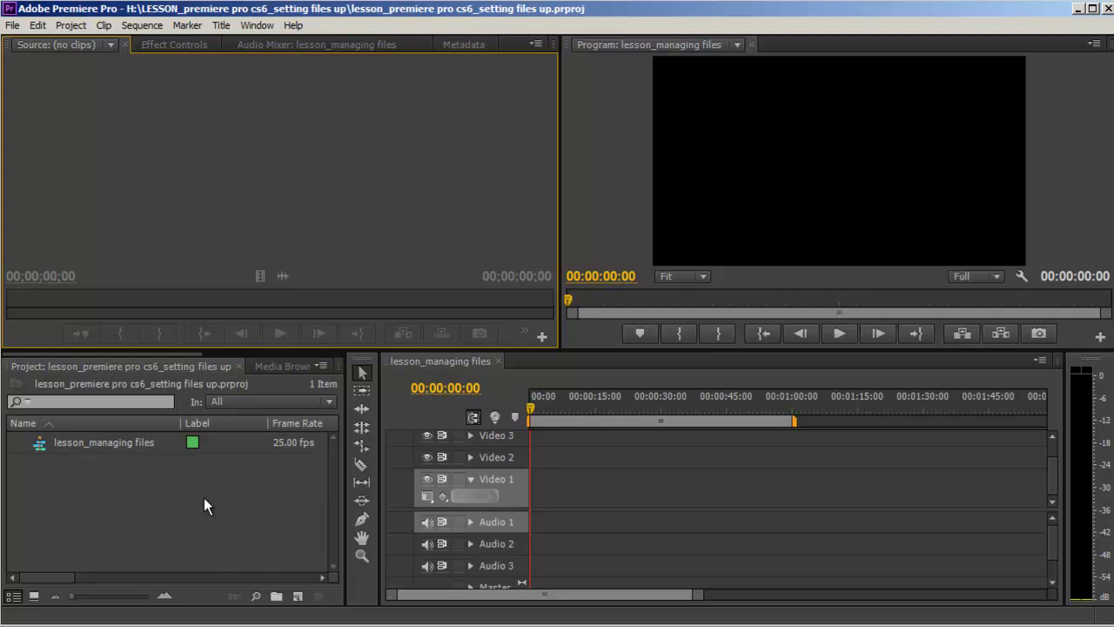
Import the clips 01.MOV to 10.MOV from the lesson's footage folder into the project.
{"action": "left_click", "coordinate": [13, 26]}
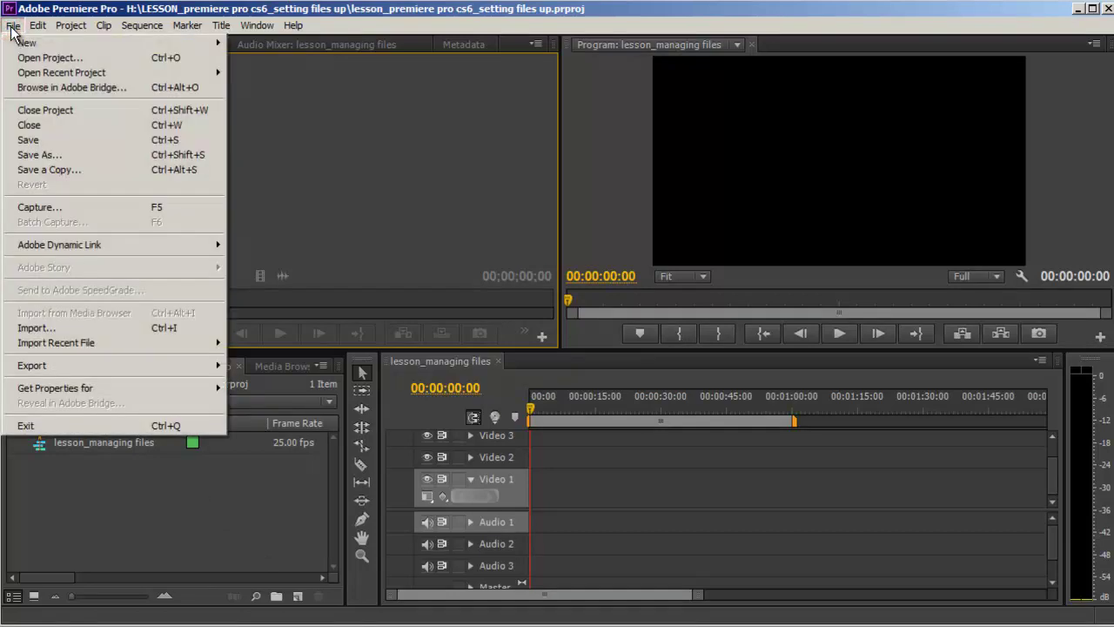
{"action": "left_click", "coordinate": [13, 26]}
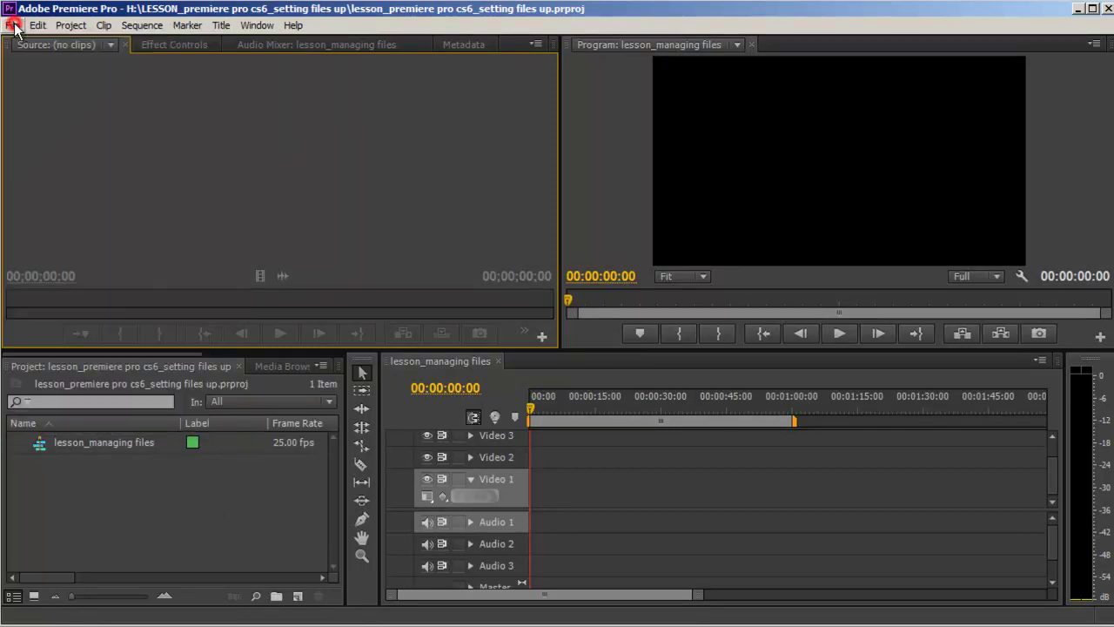
{"action": "right_click", "coordinate": [179, 498]}
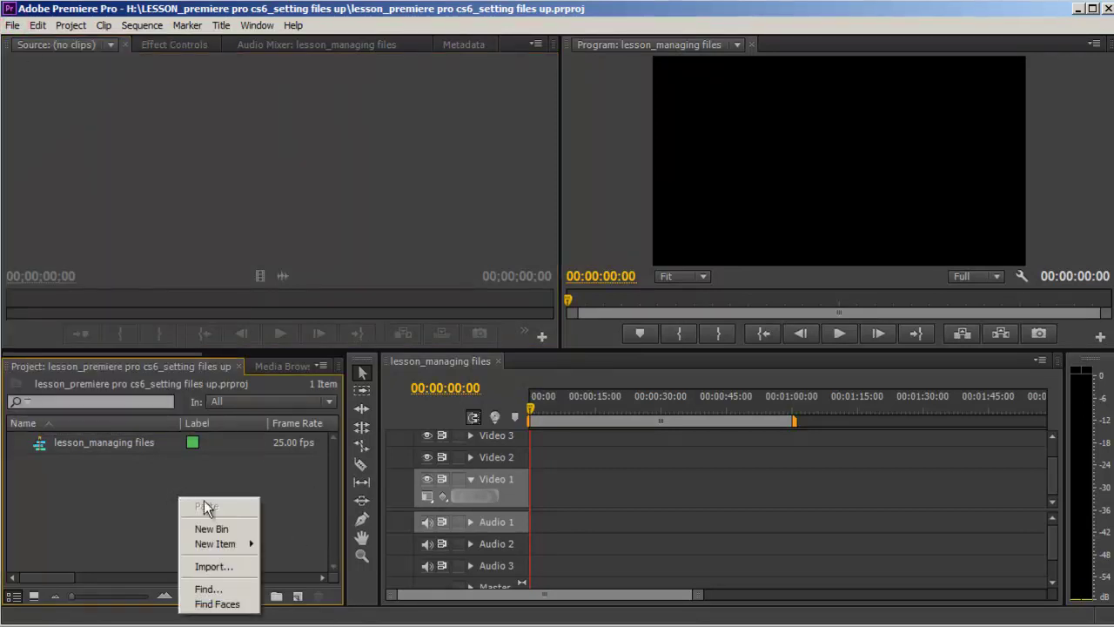
{"action": "left_click", "coordinate": [234, 568]}
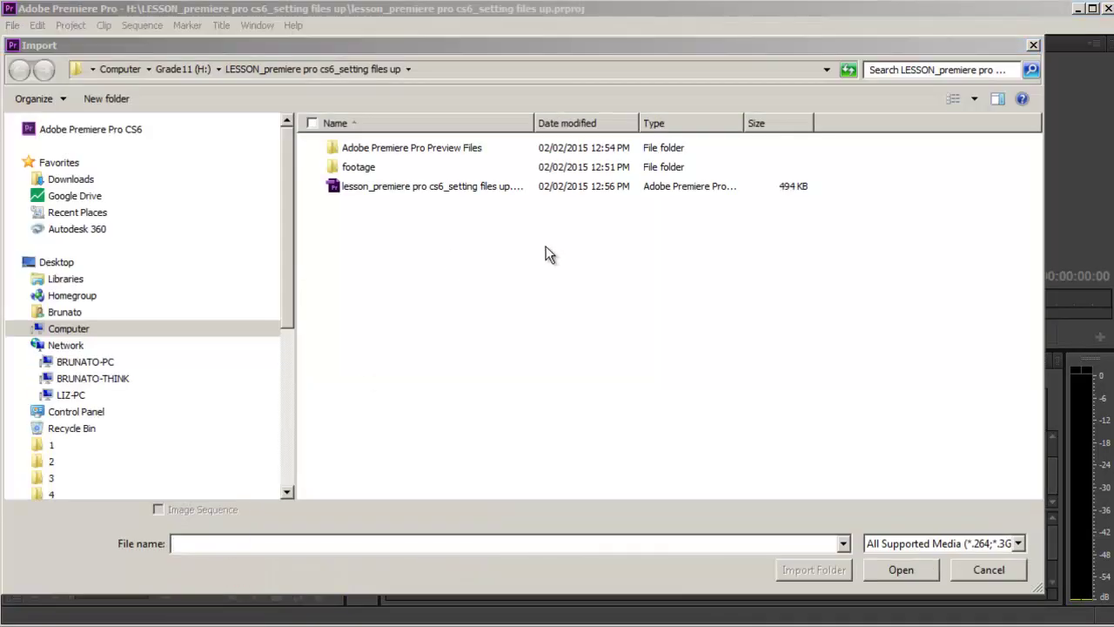
{"action": "left_click_drag", "start_coordinate": [534, 123], "coordinate": [593, 123]}
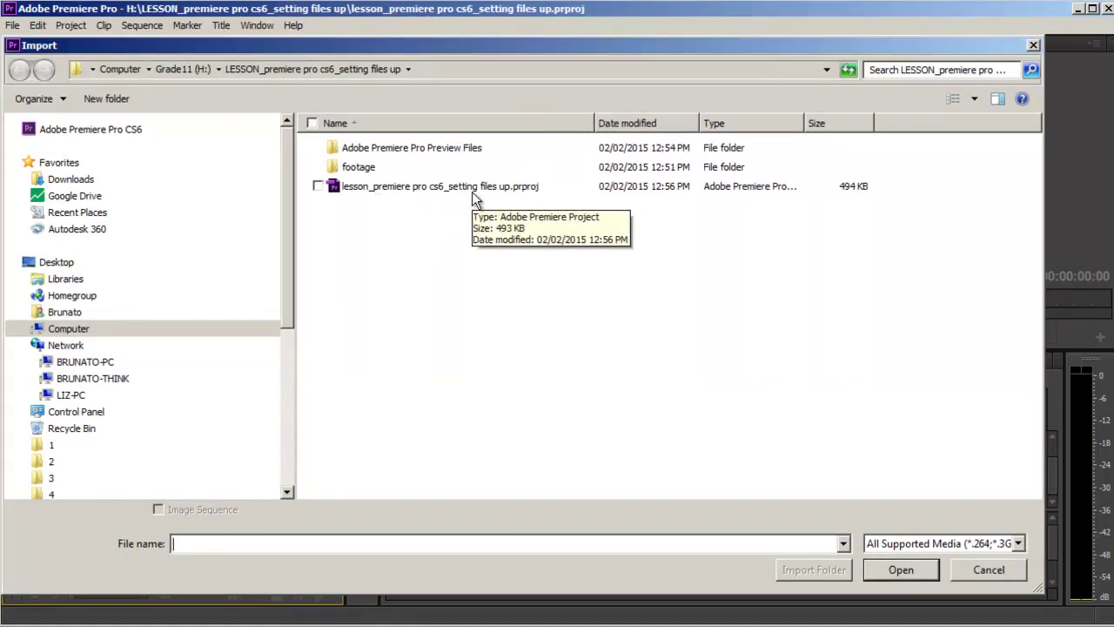
{"action": "double_click", "coordinate": [356, 169]}
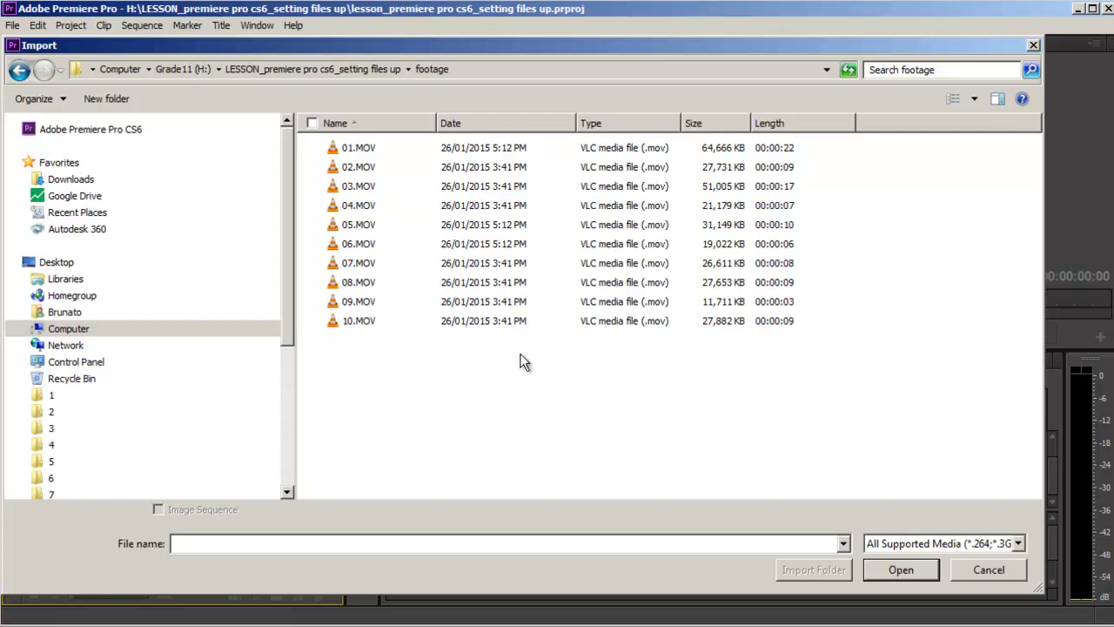
{"action": "left_click_drag", "start_coordinate": [523, 357], "coordinate": [329, 151]}
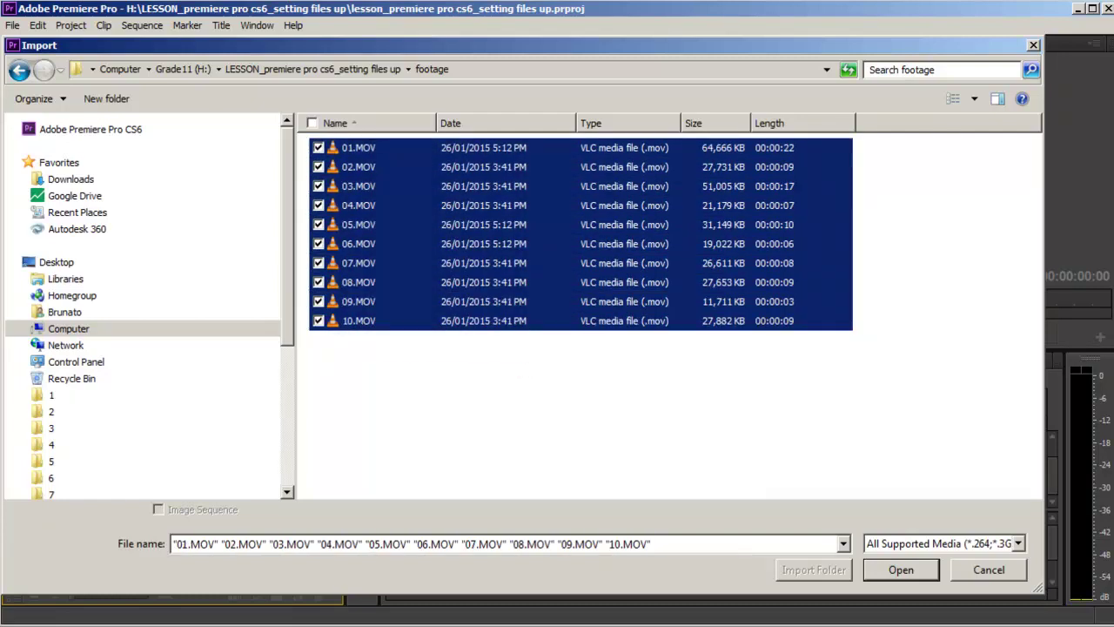
{"action": "left_click", "coordinate": [916, 569]}
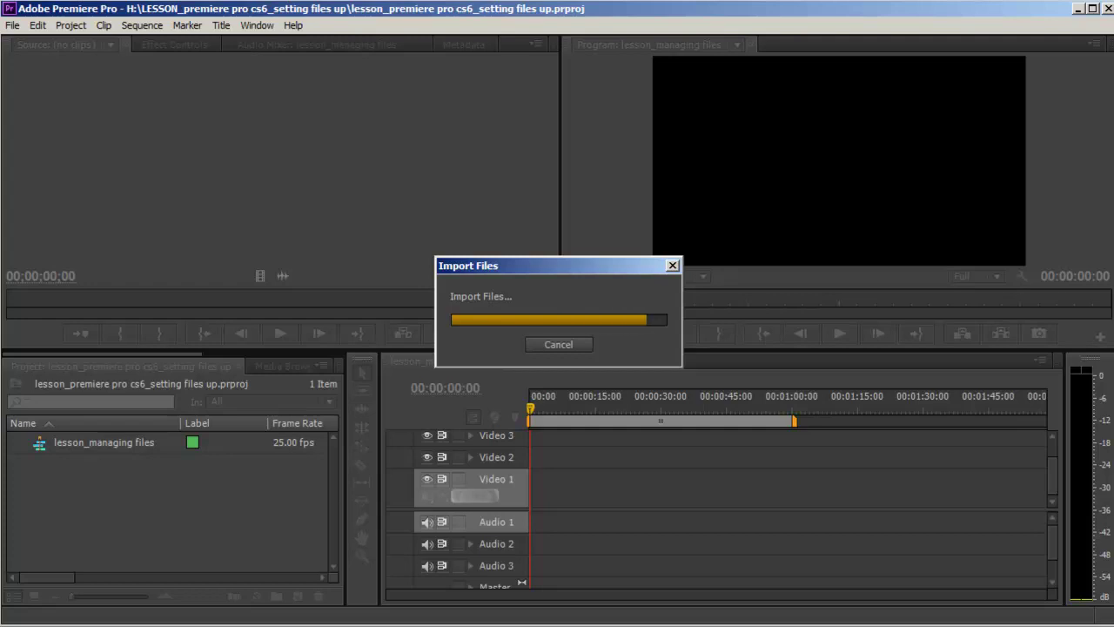
{"action": "left_click", "coordinate": [709, 496]}
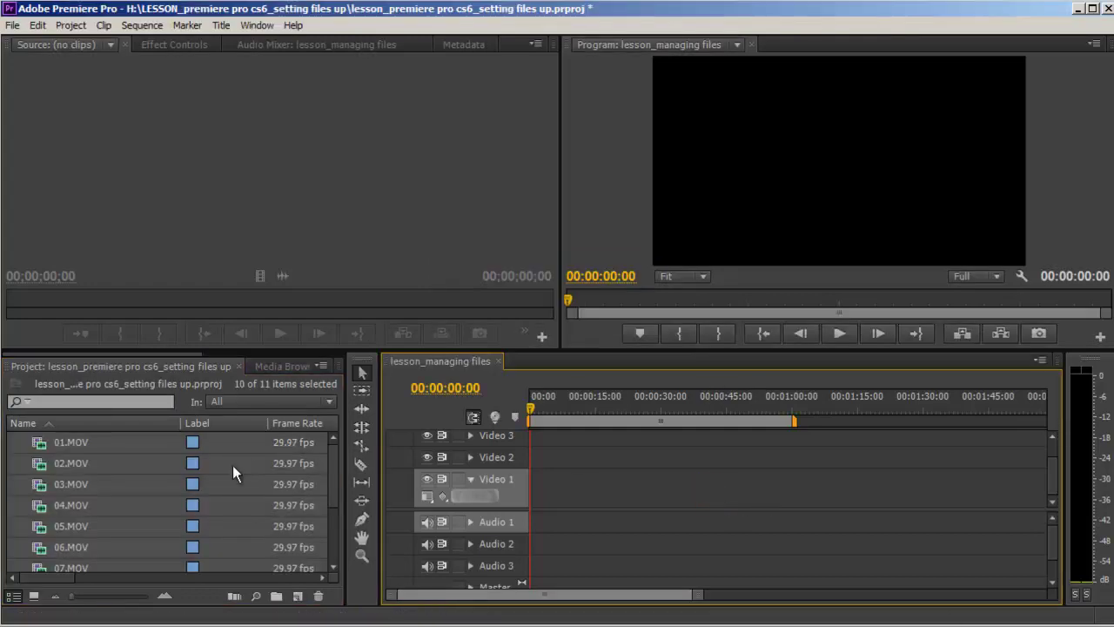
Place 01.MOV on the Video 1 track and change the sequence settings to match the clip.
{"action": "left_click", "coordinate": [221, 465]}
{"action": "left_click", "coordinate": [87, 442]}
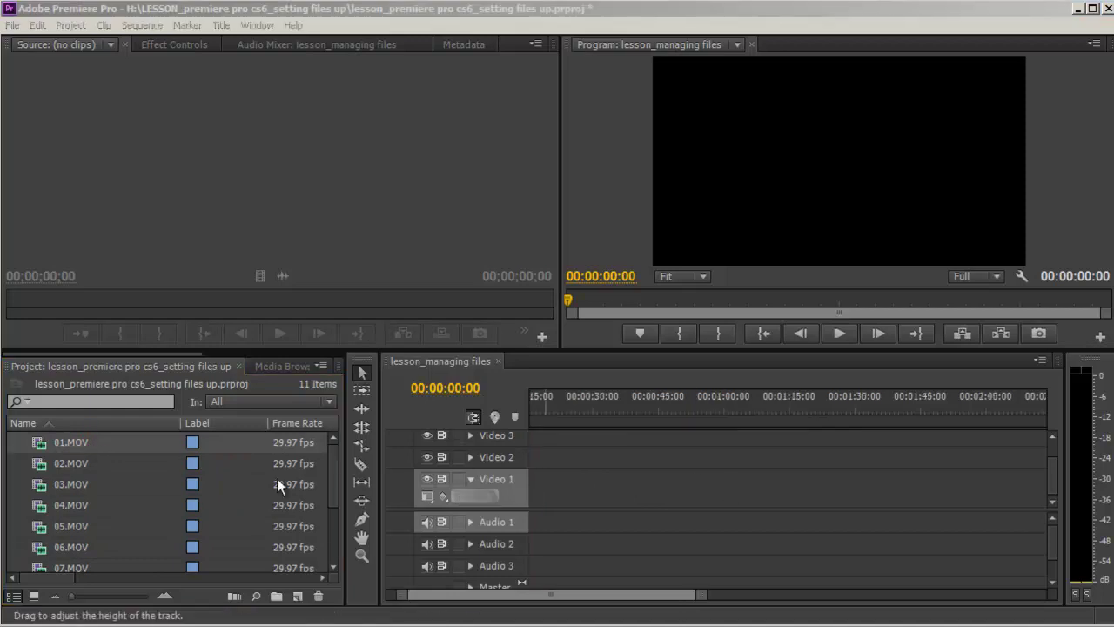
{"action": "left_click", "coordinate": [70, 443]}
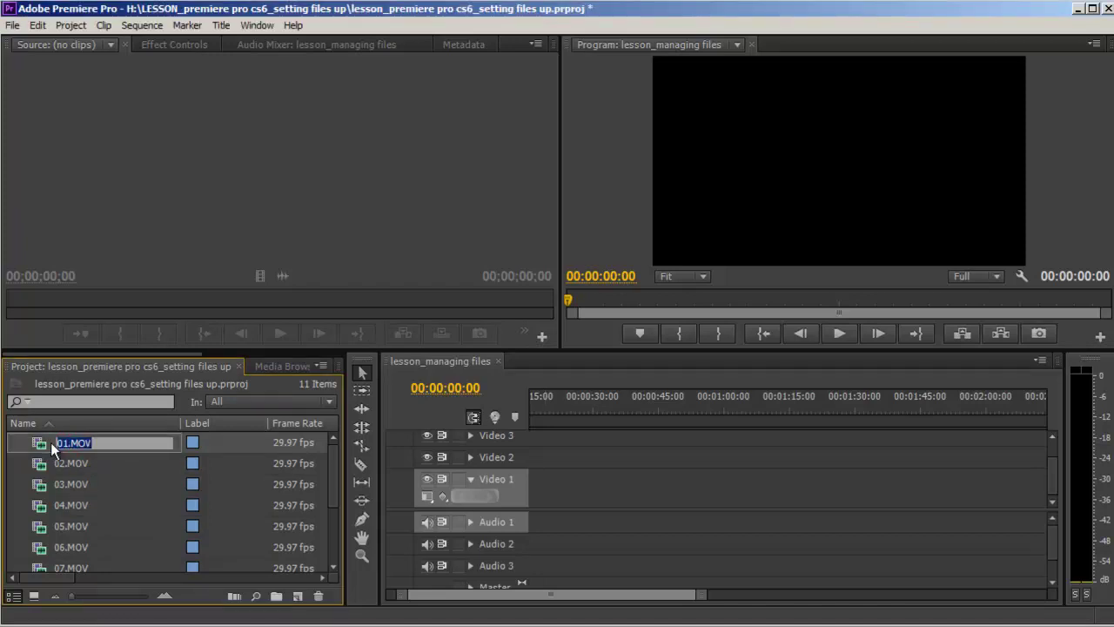
{"action": "left_click", "coordinate": [41, 445]}
{"action": "left_click_drag", "start_coordinate": [40, 444], "coordinate": [608, 493]}
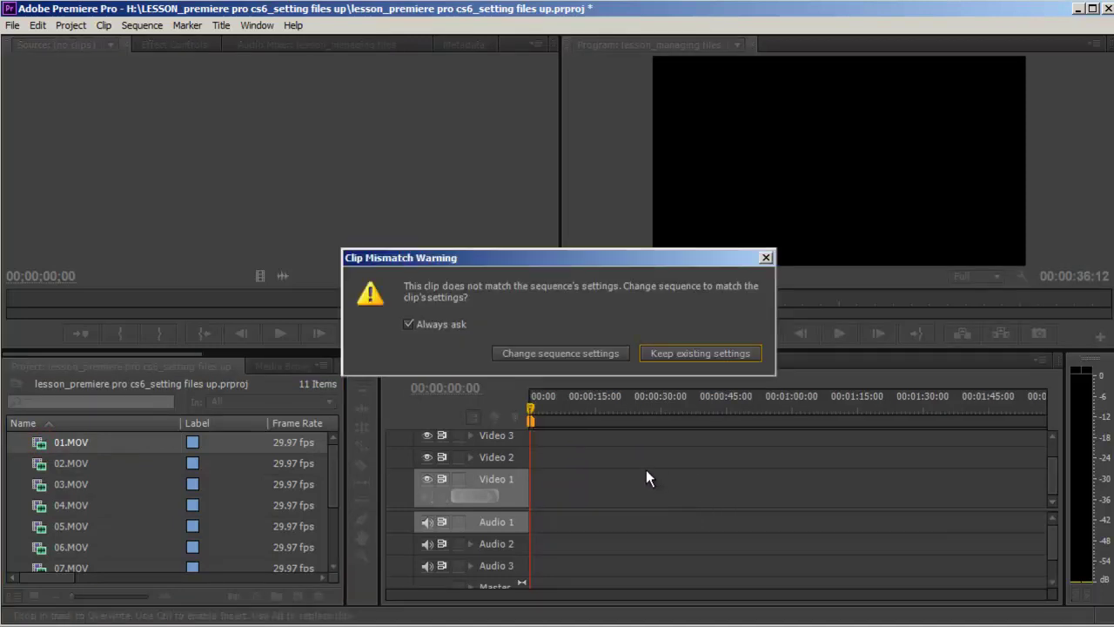
{"action": "left_click", "coordinate": [592, 257]}
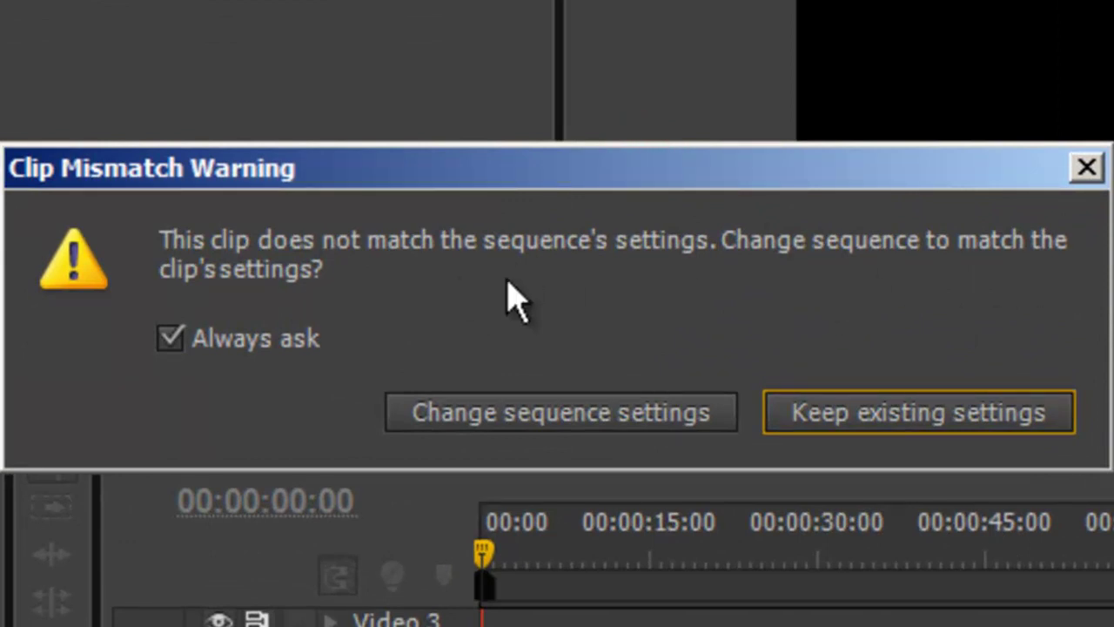
{"action": "left_click", "coordinate": [581, 425]}
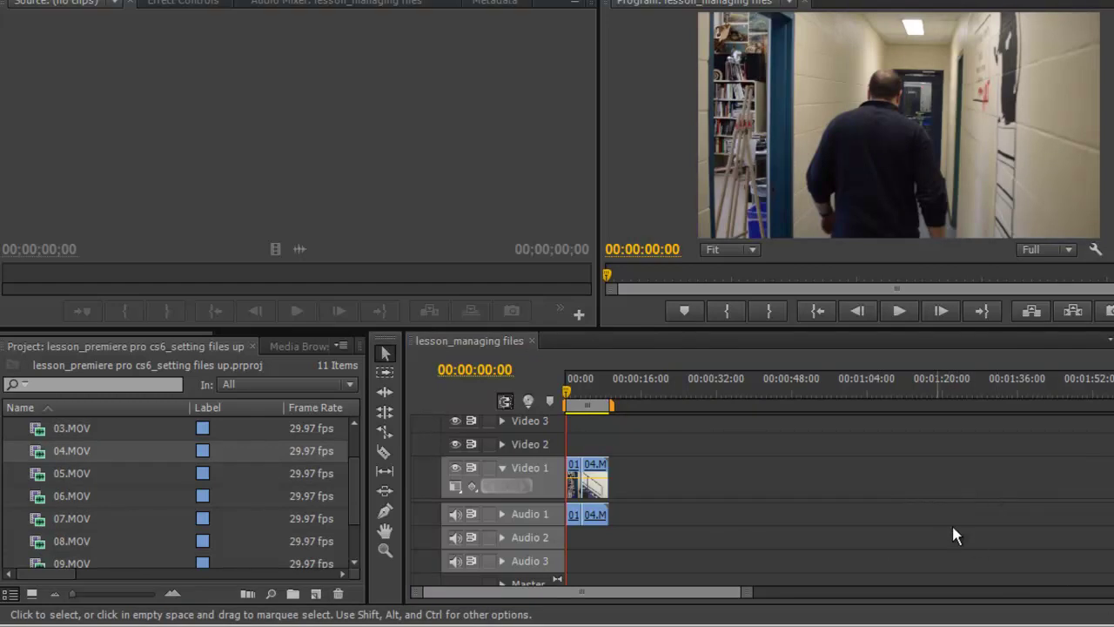
Play the sequence from its start through the cut from 01.MOV to 04.MOV, and stop playback.
{"action": "left_click", "coordinate": [898, 311]}
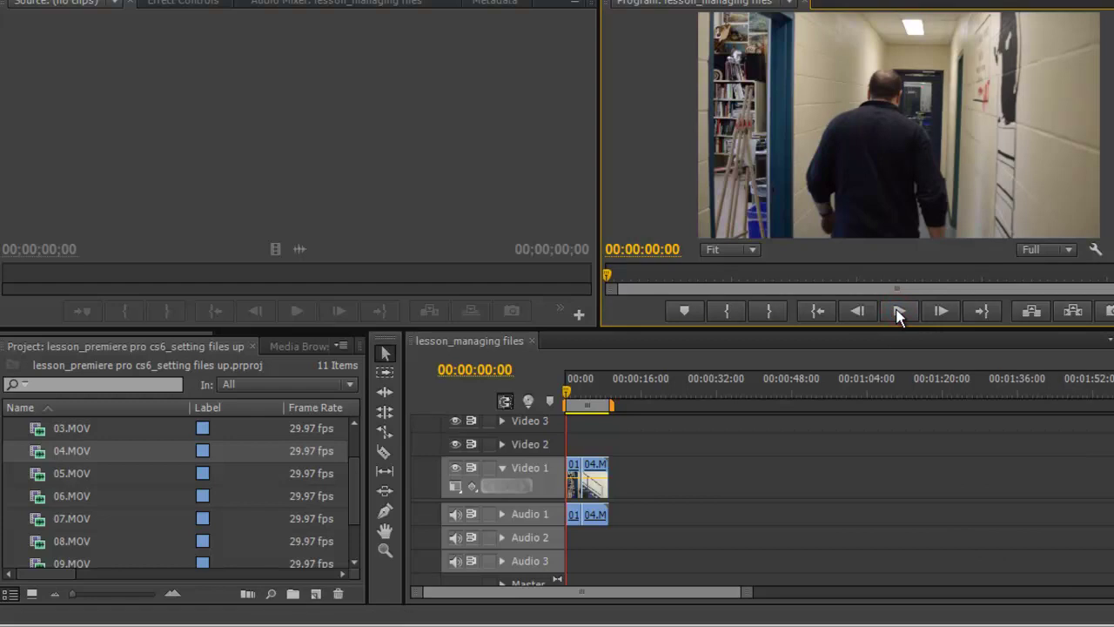
{"action": "left_click", "coordinate": [898, 311]}
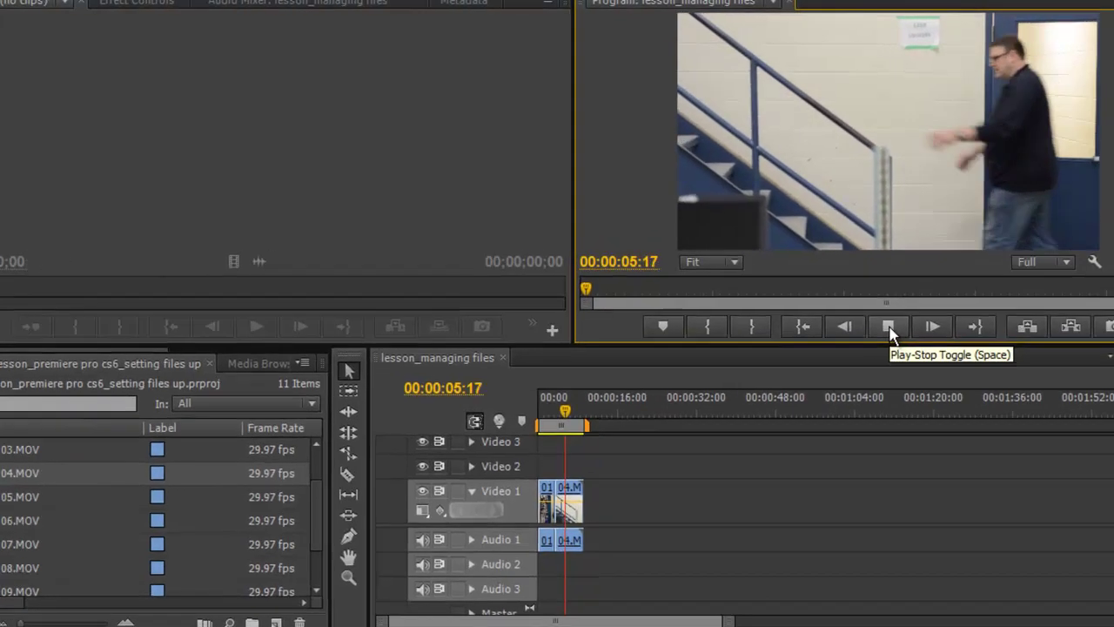
{"action": "left_click", "coordinate": [898, 311]}
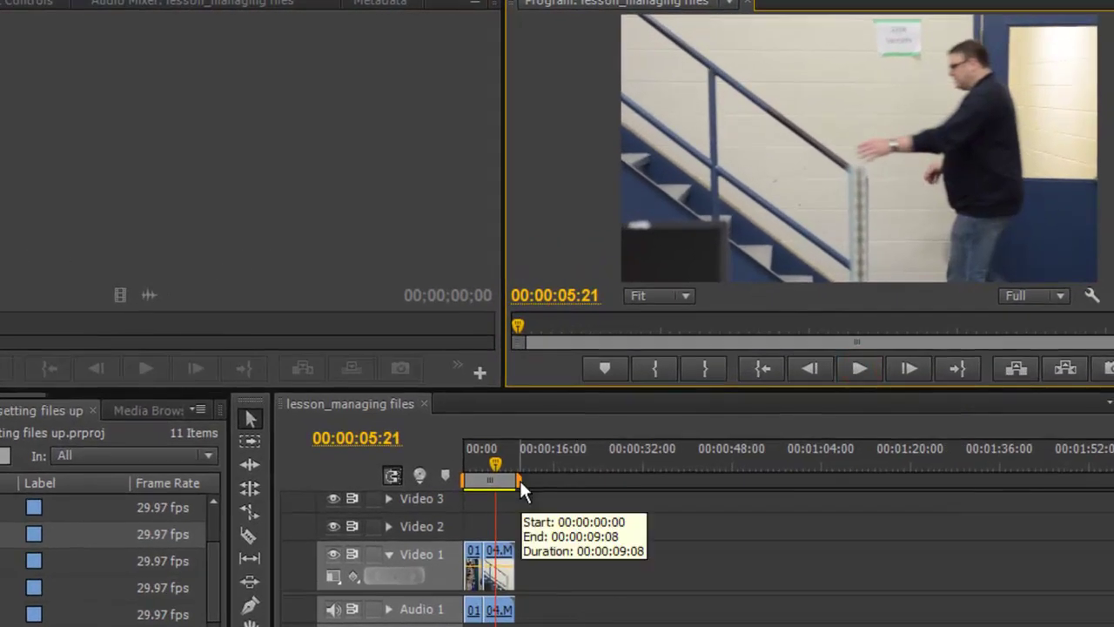
Align the end of the timeline's work area with the end of the 04.MOV clip.
{"action": "left_click_drag", "start_coordinate": [519, 480], "coordinate": [481, 463]}
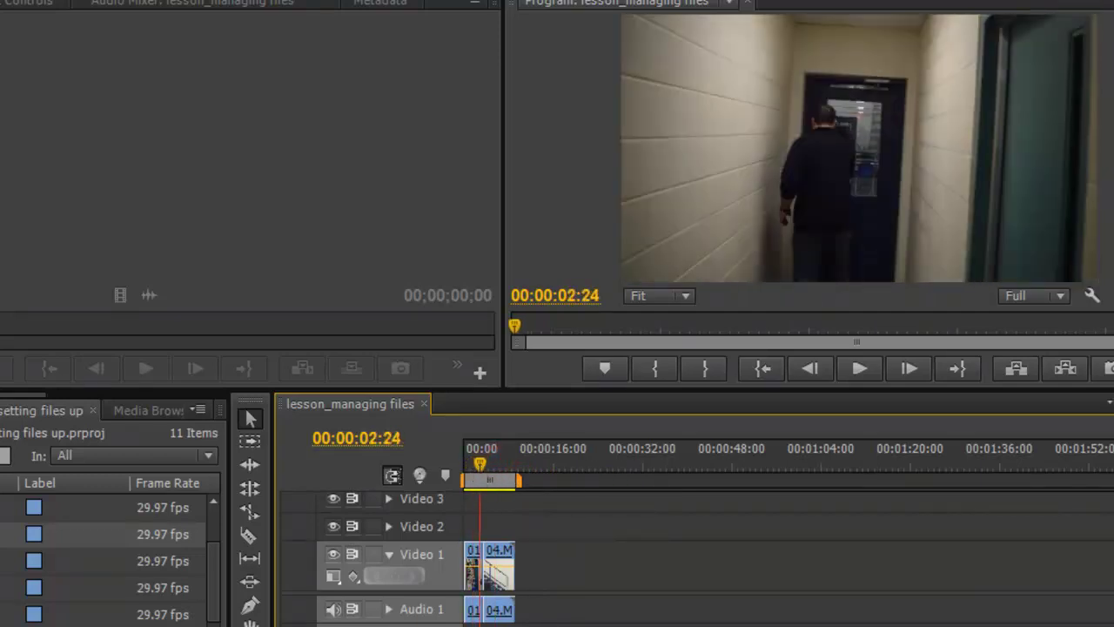
{"action": "key", "text": "equal"}
{"action": "key", "text": "equal"}
{"action": "key", "text": "equal"}
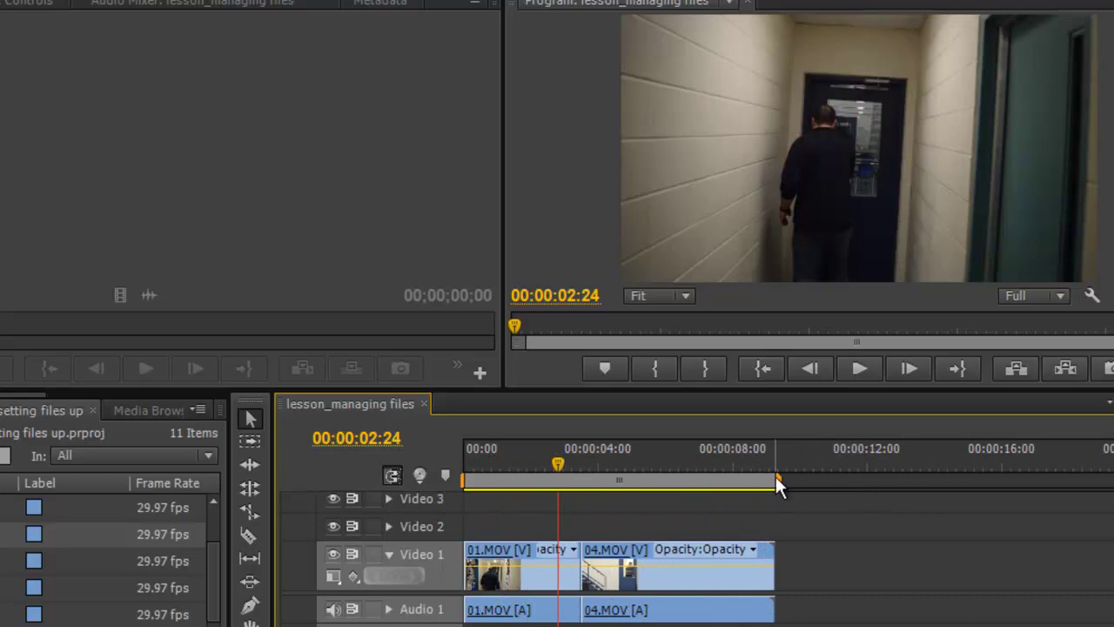
{"action": "mouse_move", "coordinate": [778, 476]}
{"action": "left_mouse_down"}
{"action": "mouse_move", "coordinate": [943, 480]}
{"action": "mouse_move", "coordinate": [777, 480]}
{"action": "left_mouse_up"}
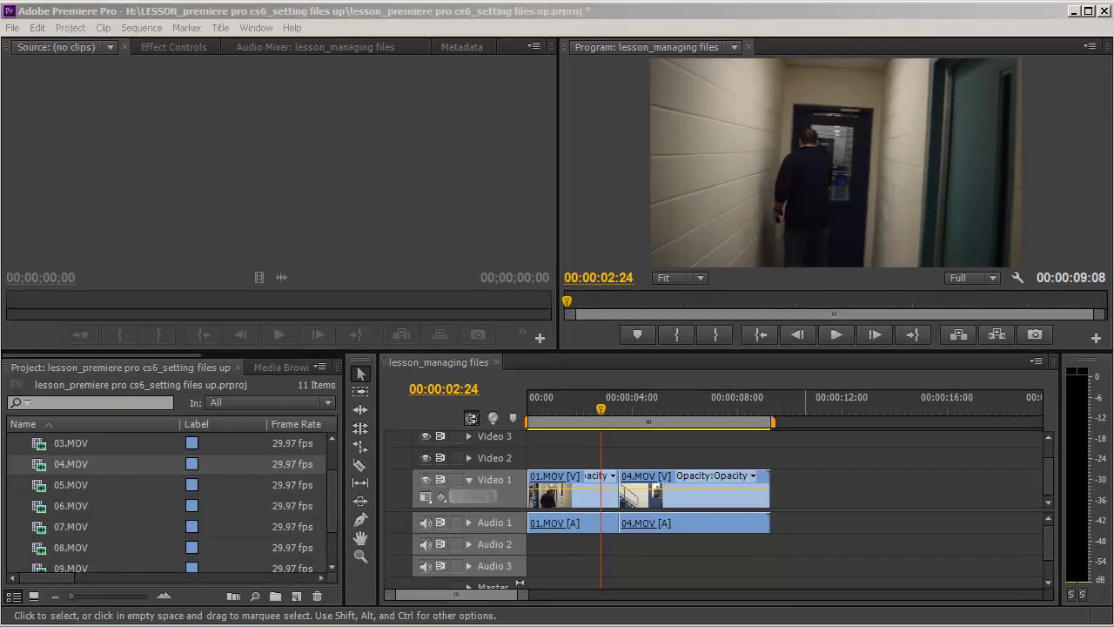
Open the media export settings for the sequence and set the output to lesson_managing files.mp4 in the LESSON_premiere pro cs6_setting files up folder.
{"action": "left_click", "coordinate": [13, 27]}
{"action": "mouse_move", "coordinate": [171, 370]}
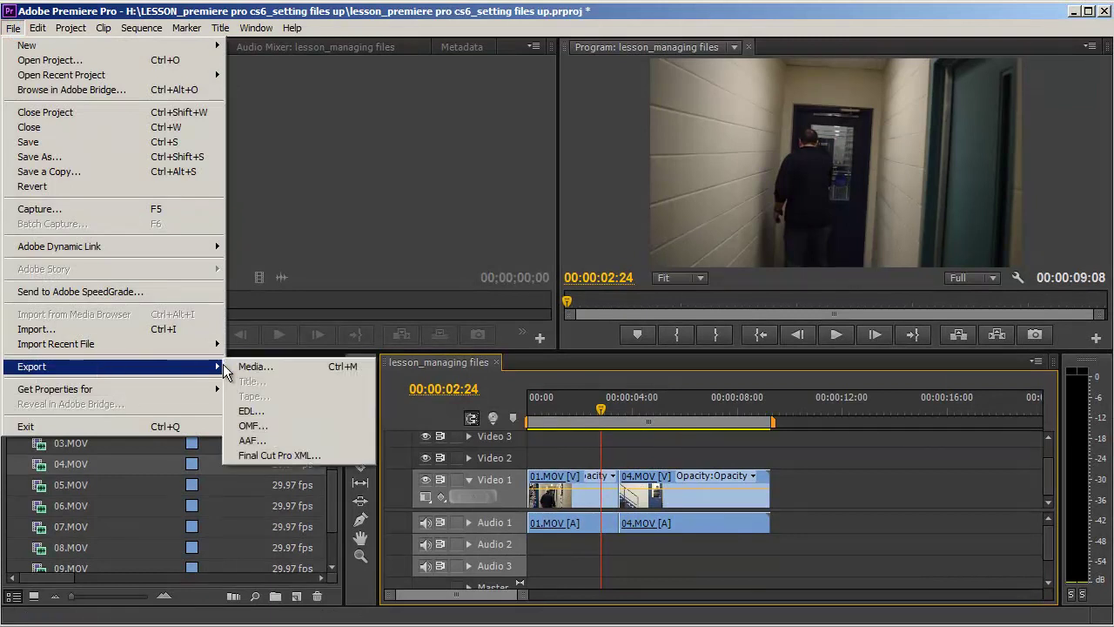
{"action": "left_click", "coordinate": [247, 366]}
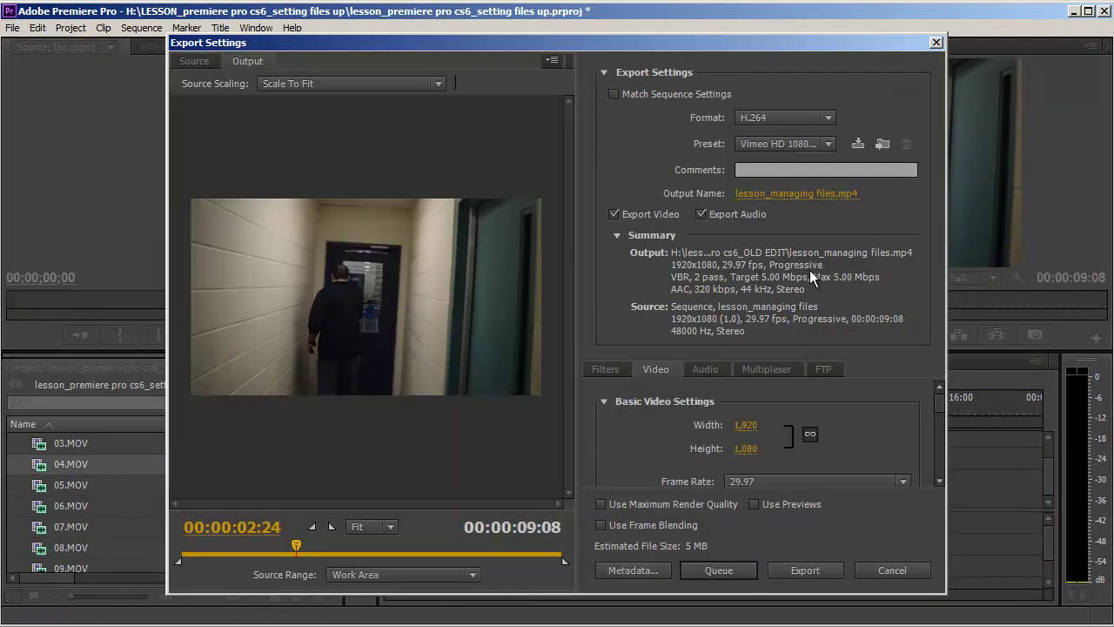
{"action": "left_click", "coordinate": [825, 196]}
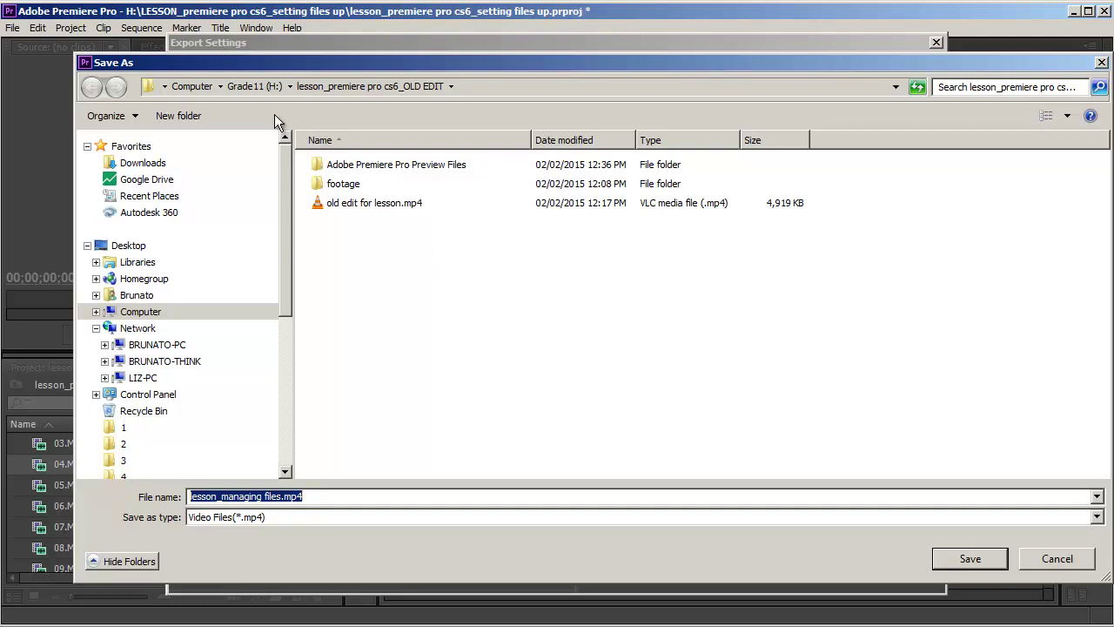
{"action": "left_click", "coordinate": [261, 84]}
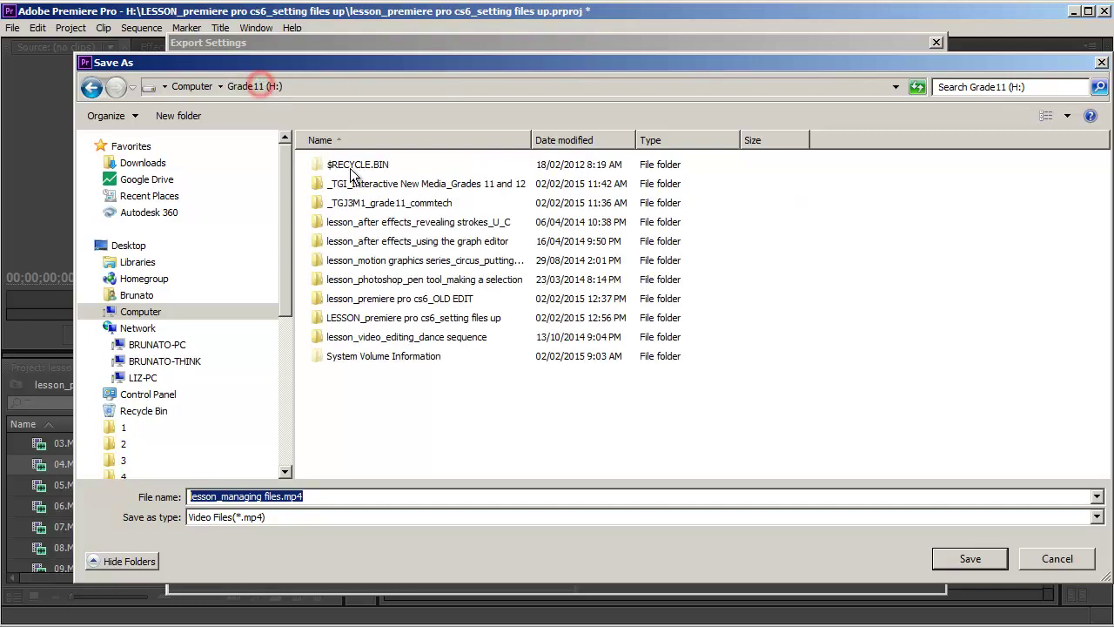
{"action": "left_click", "coordinate": [375, 319]}
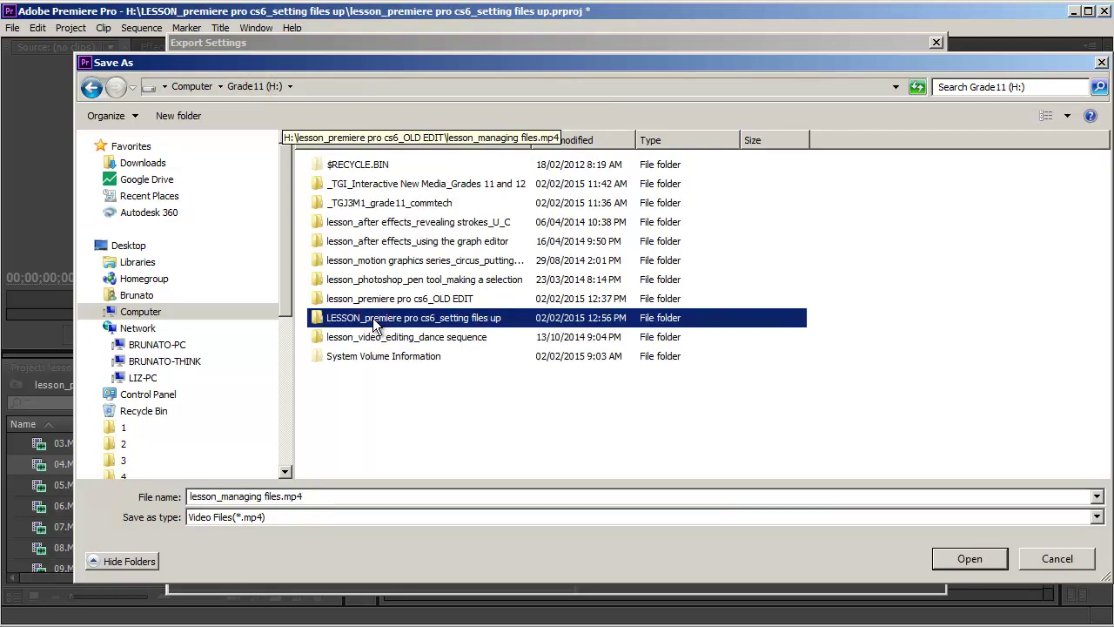
{"action": "double_click", "coordinate": [374, 322]}
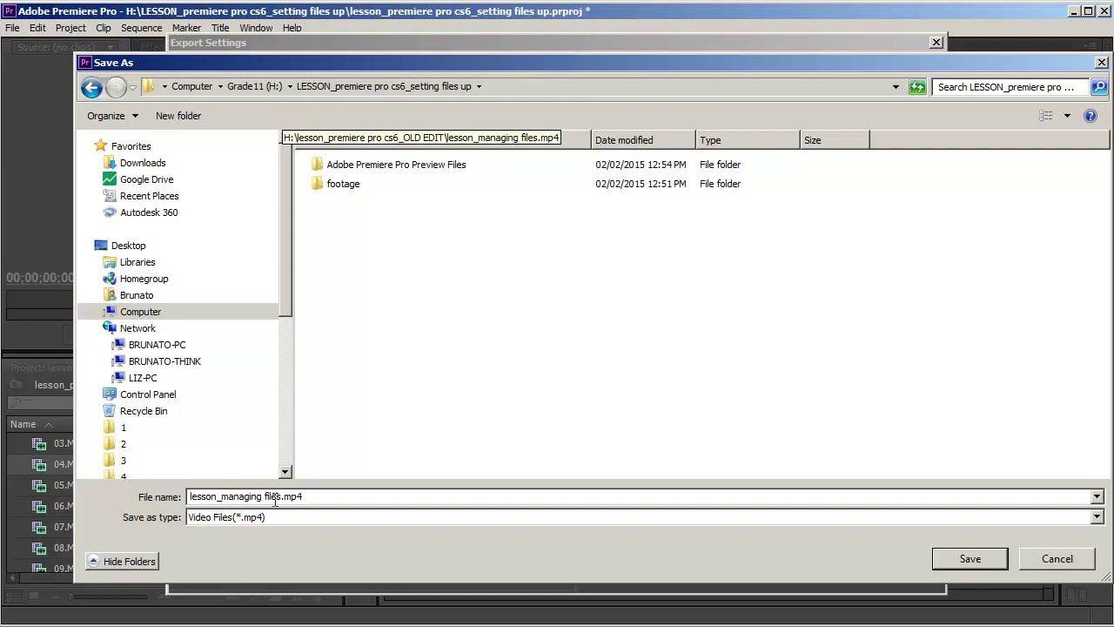
{"action": "left_click", "coordinate": [985, 559]}
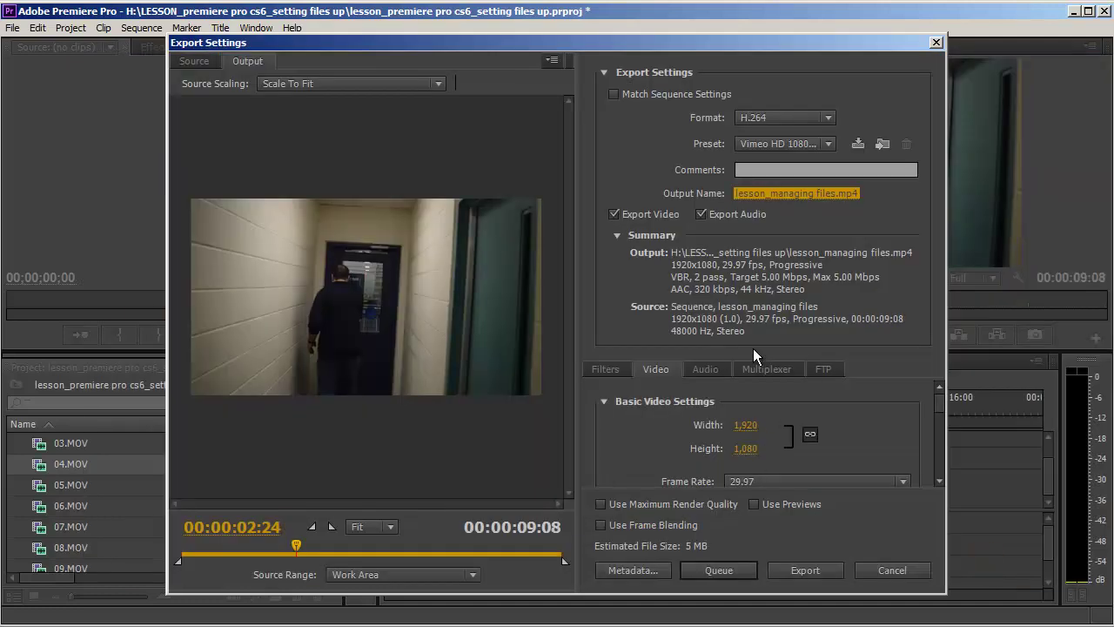
Choose H.264 as the export format and keep the Vimeo HD 1080p 29.97 preset.
{"action": "left_click", "coordinate": [830, 120]}
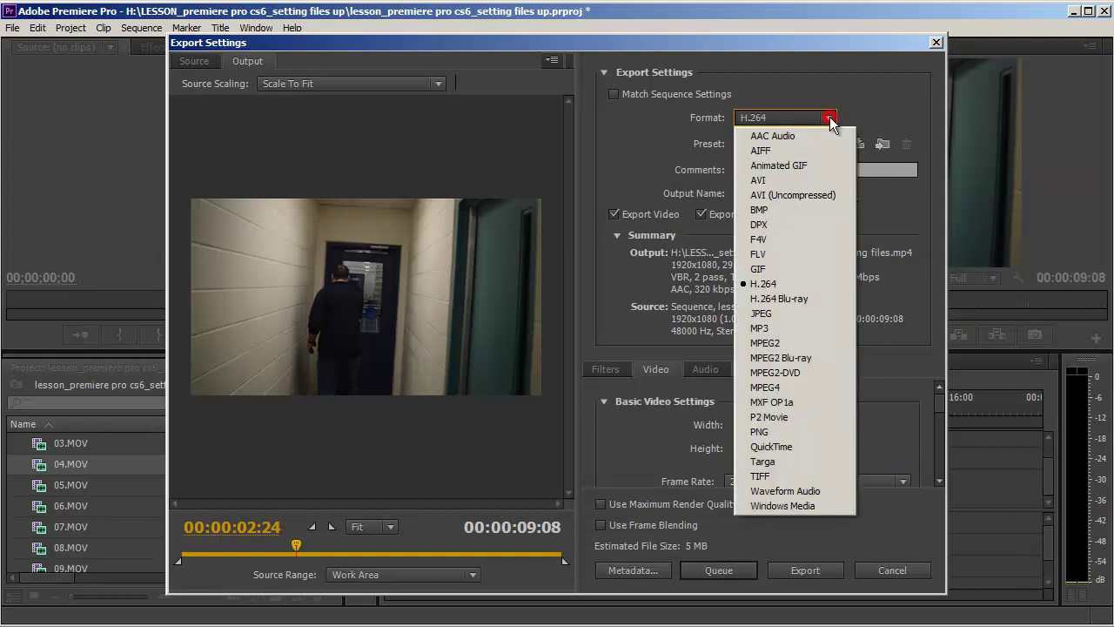
{"action": "left_click", "coordinate": [762, 285]}
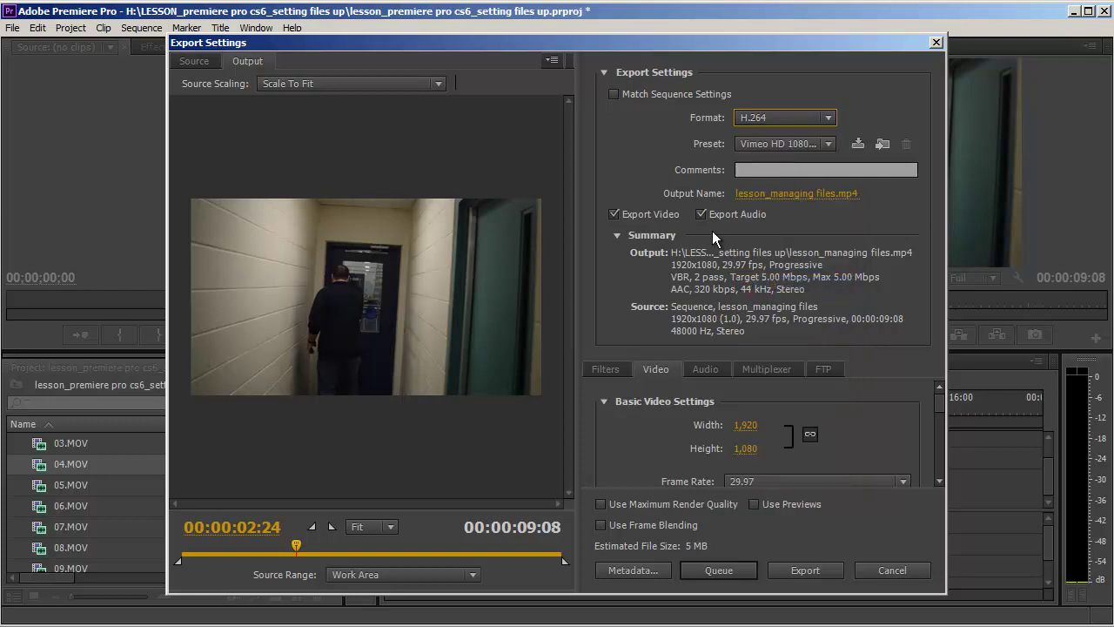
{"action": "left_click", "coordinate": [829, 143]}
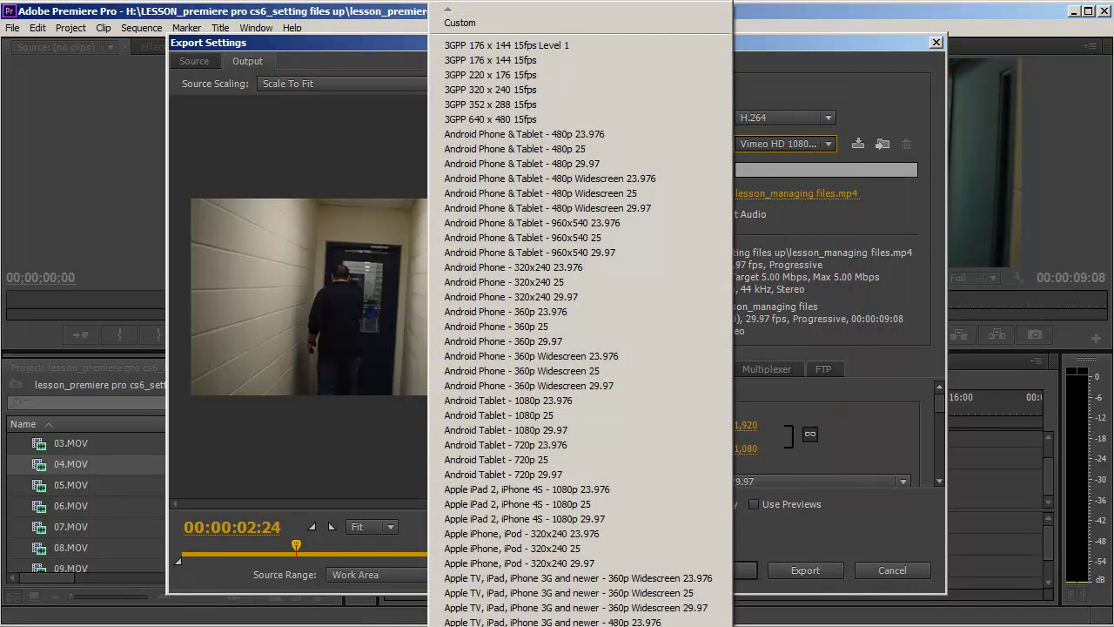
{"action": "scroll", "coordinate": [582, 322], "scroll_direction": "down", "scroll_amount": 5}
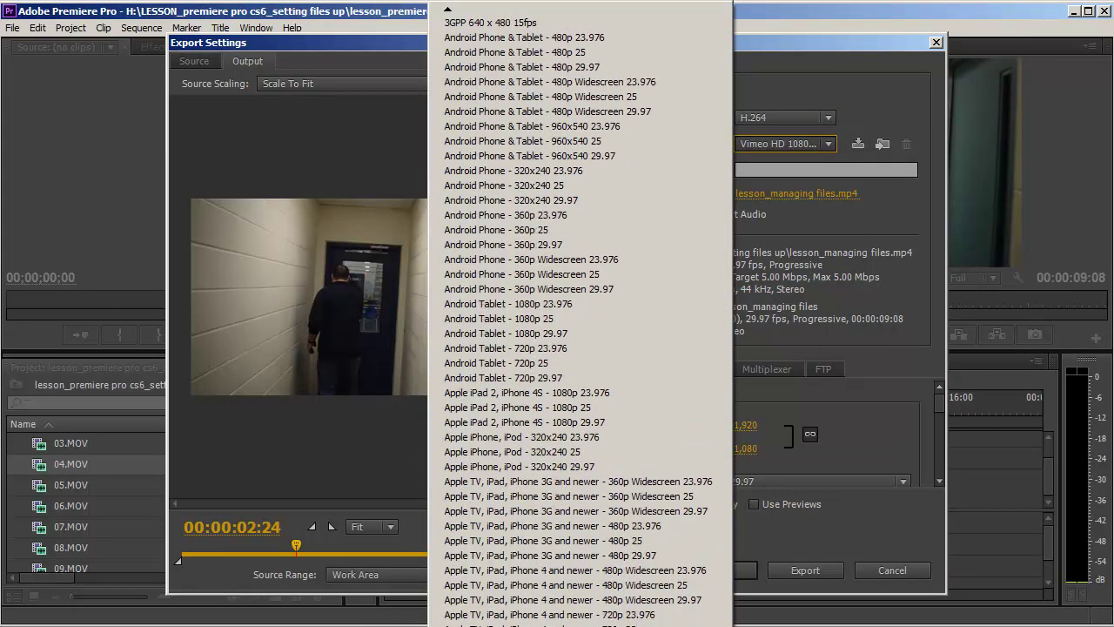
{"action": "scroll", "coordinate": [582, 322], "scroll_direction": "down", "scroll_amount": 6}
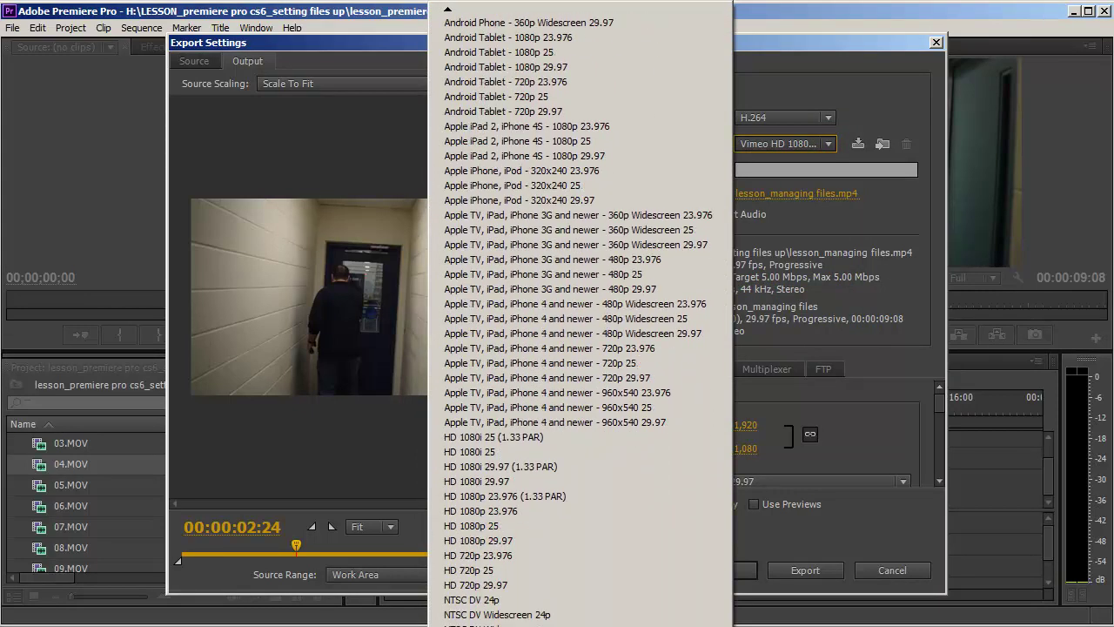
{"action": "scroll", "coordinate": [582, 322], "scroll_direction": "down", "scroll_amount": 2}
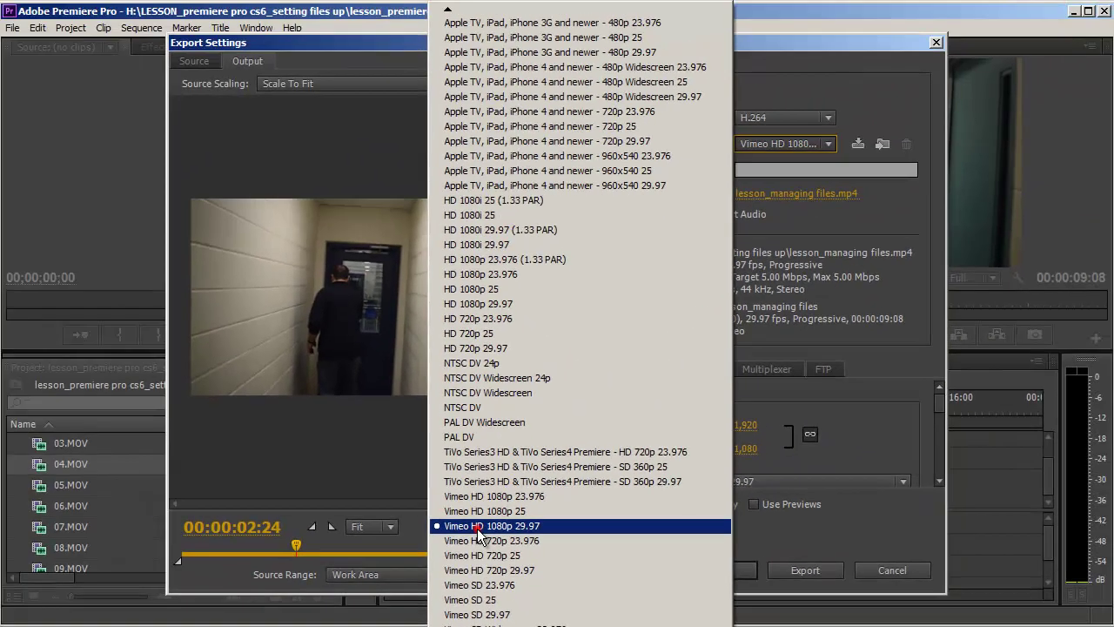
{"action": "left_click", "coordinate": [332, 399]}
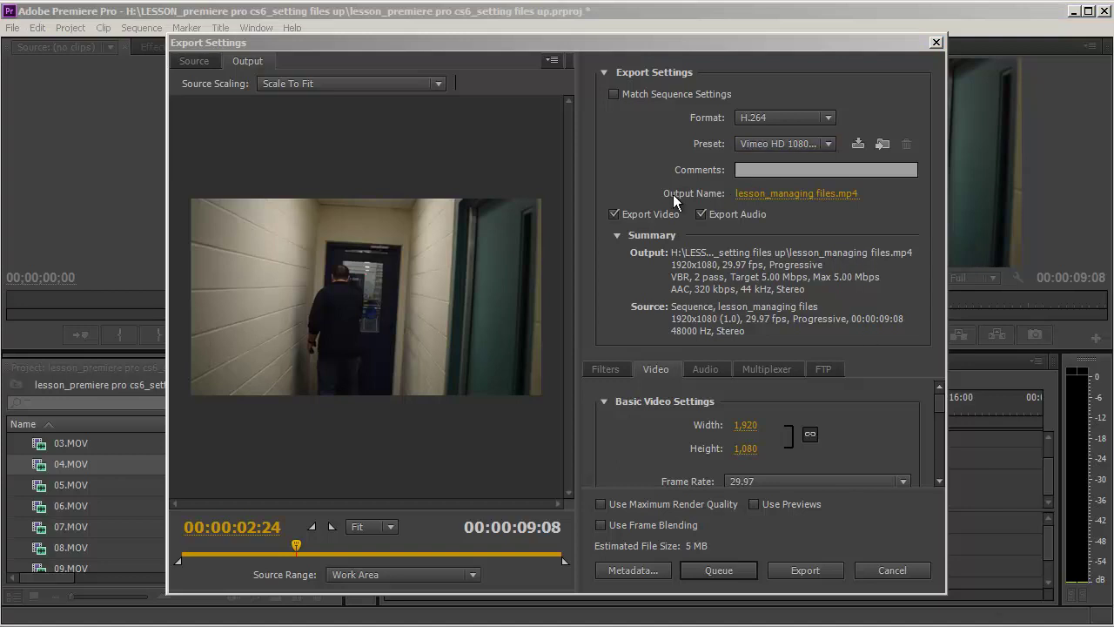
Confirm lesson_managing files.mp4 in the lesson folder as the output file and export the sequence.
{"action": "left_click", "coordinate": [798, 199]}
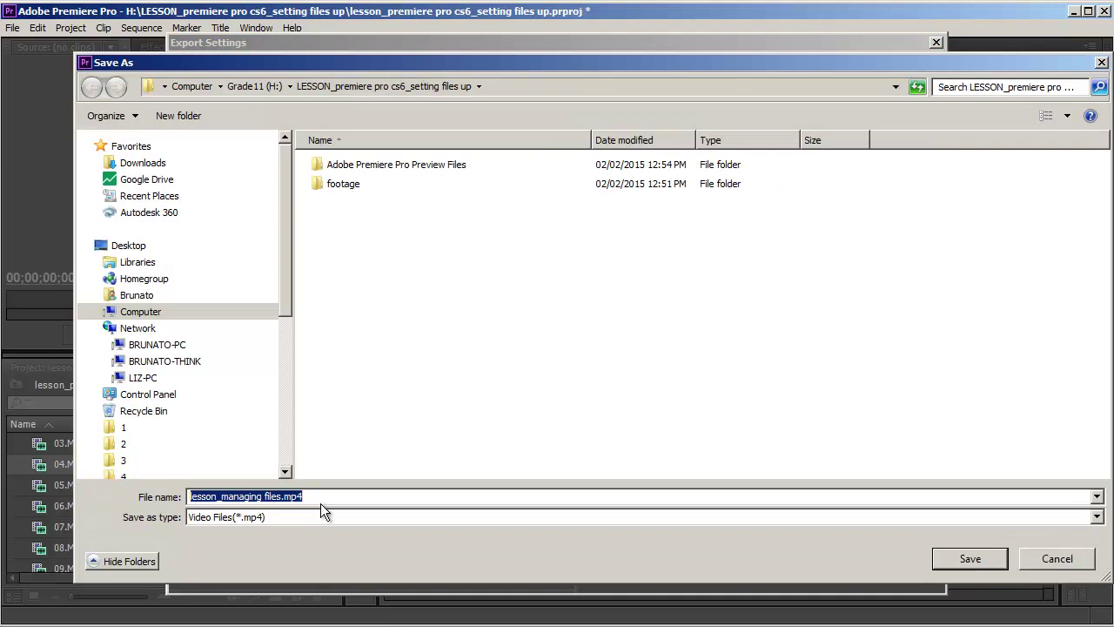
{"action": "left_click", "coordinate": [331, 496]}
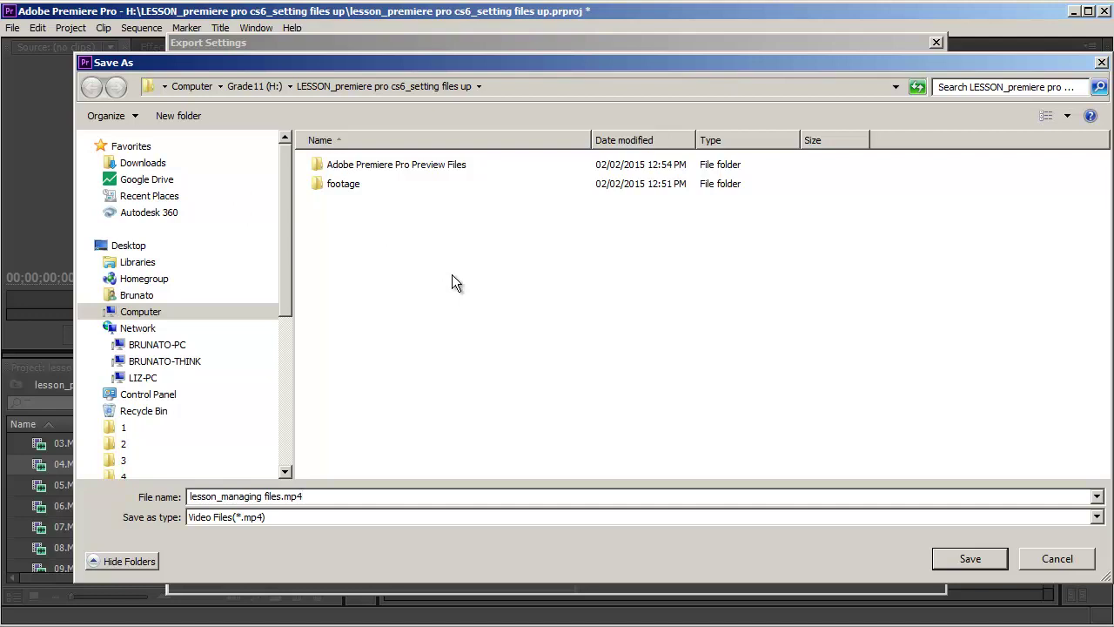
{"action": "left_click", "coordinate": [989, 558]}
{"action": "left_click", "coordinate": [803, 573]}
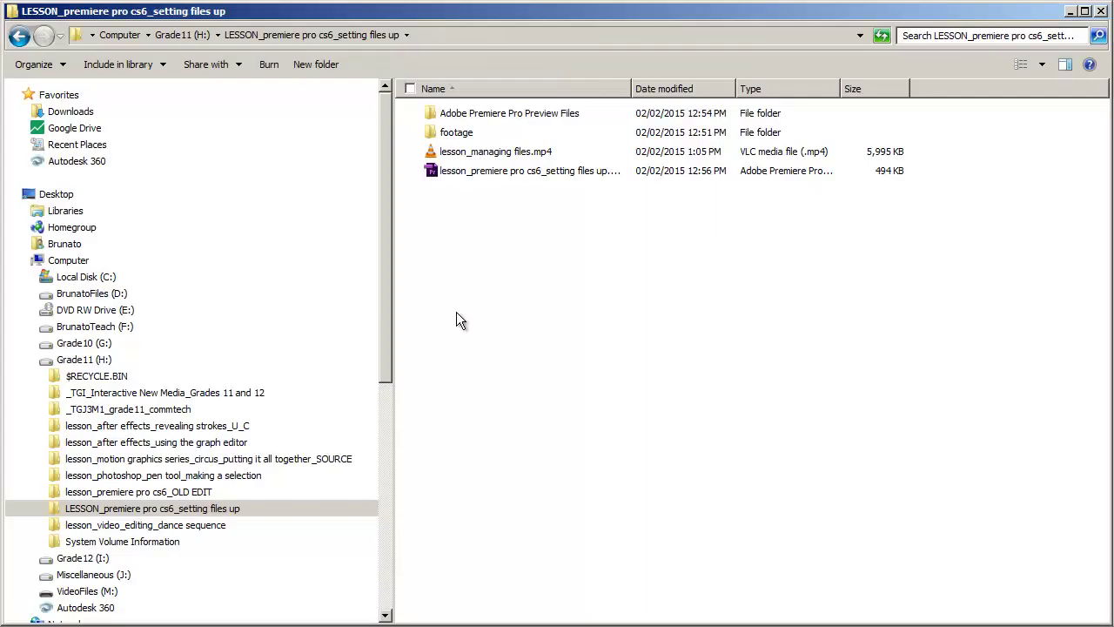
In the lesson folder in Windows Explorer, widen the Name column to fit the full file names and select the project file.
{"action": "left_click", "coordinate": [554, 291]}
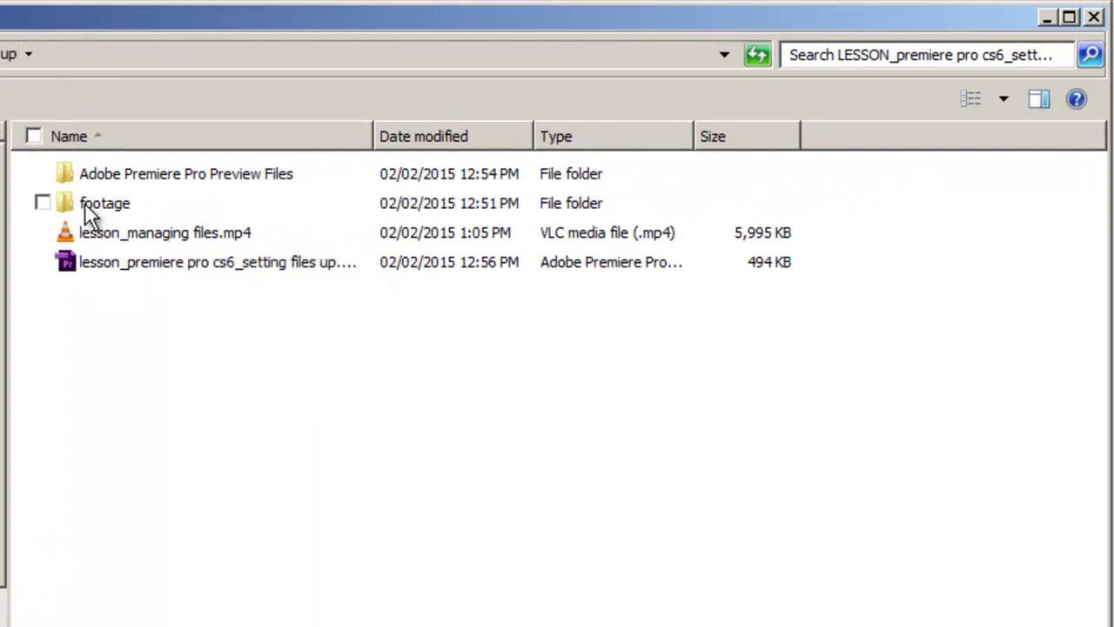
{"action": "mouse_move", "coordinate": [90, 216]}
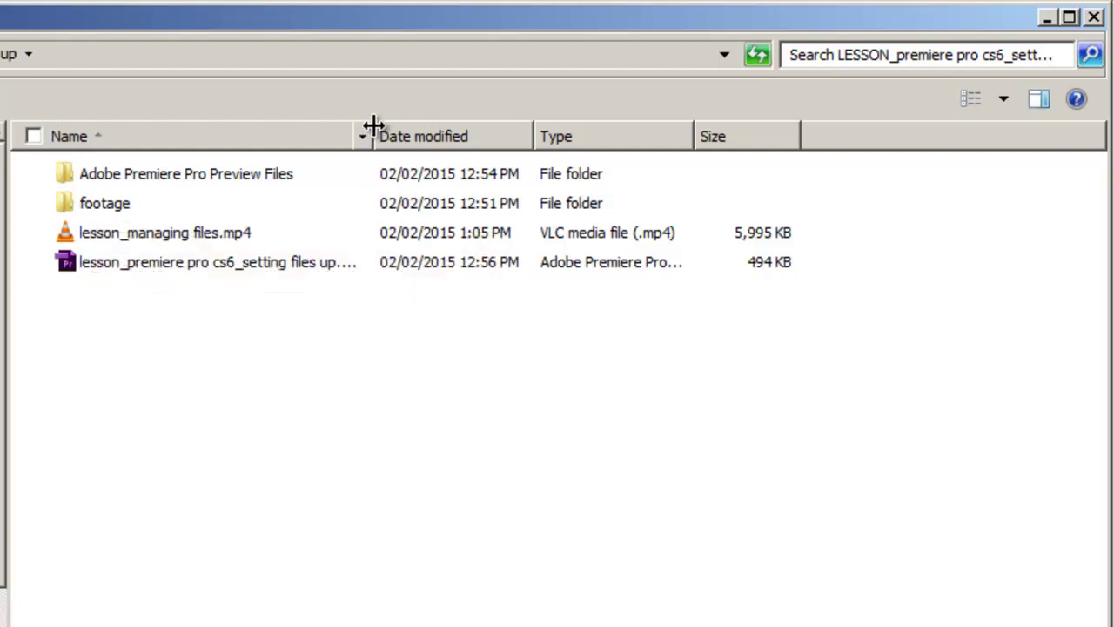
{"action": "left_click_drag", "start_coordinate": [375, 131], "coordinate": [534, 131]}
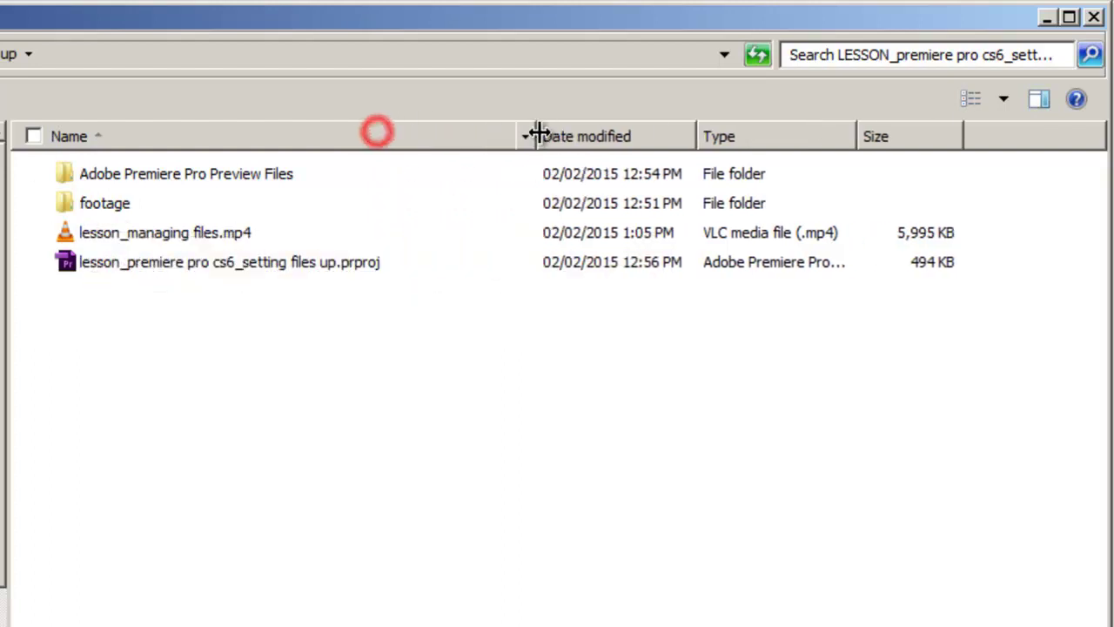
{"action": "left_click", "coordinate": [233, 261]}
Play the exported lesson_managing files.mp4 from the lesson folder and close the video player.
{"action": "left_click", "coordinate": [130, 232]}
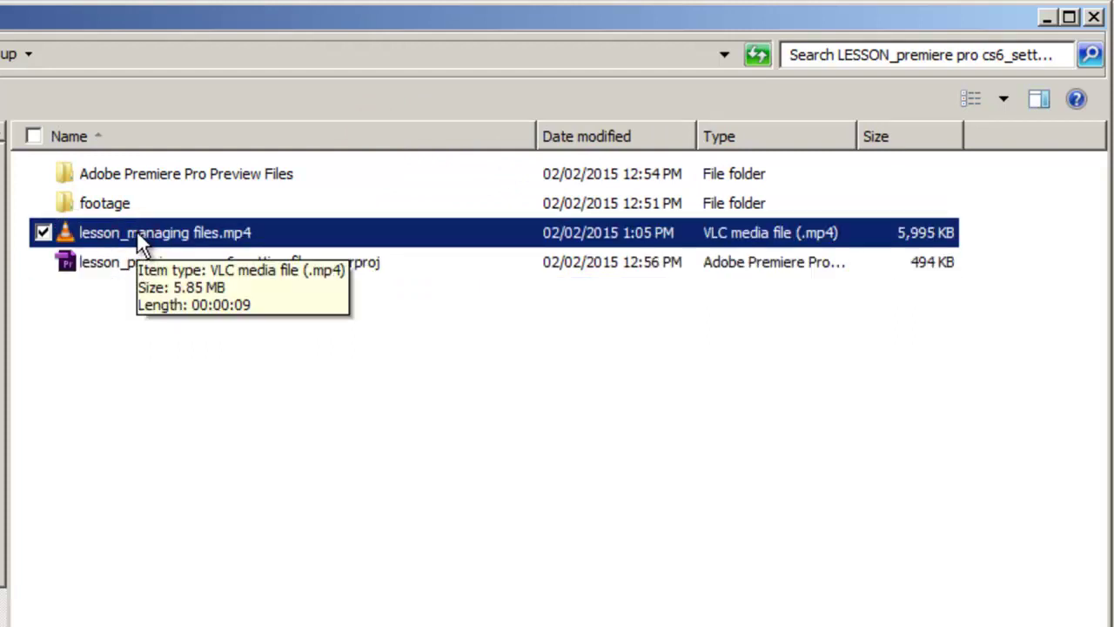
{"action": "double_click", "coordinate": [137, 228]}
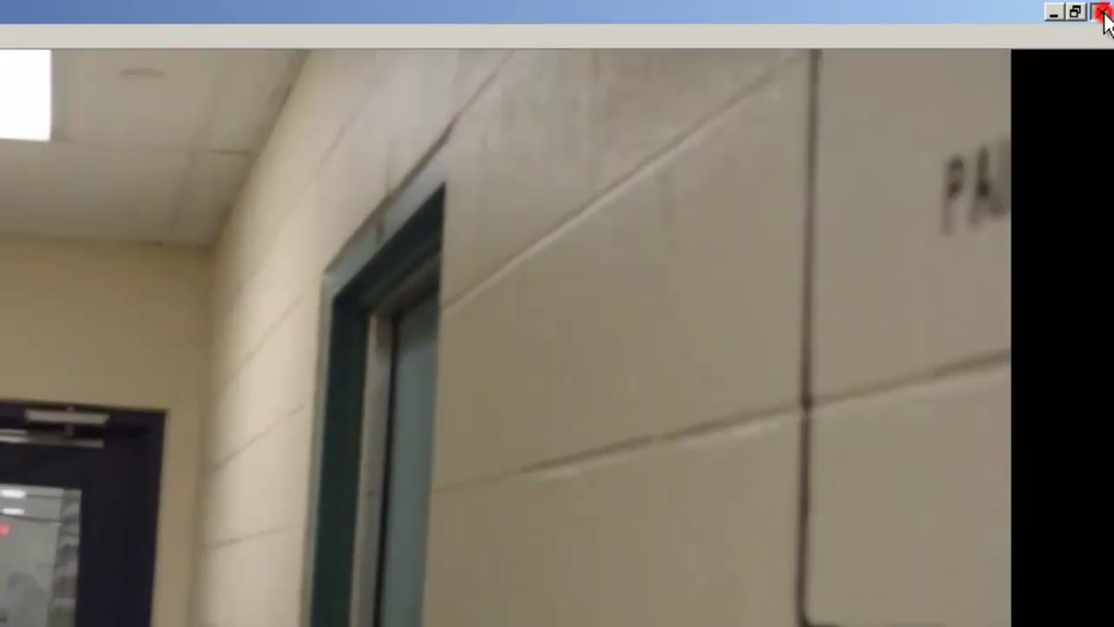
{"action": "left_click", "coordinate": [1100, 13]}
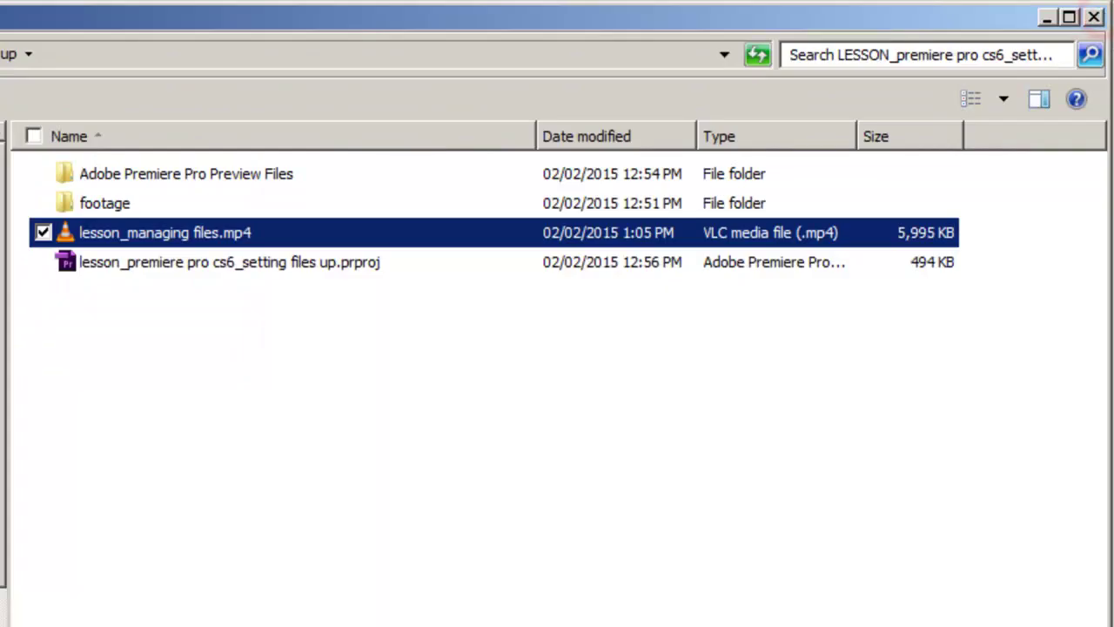